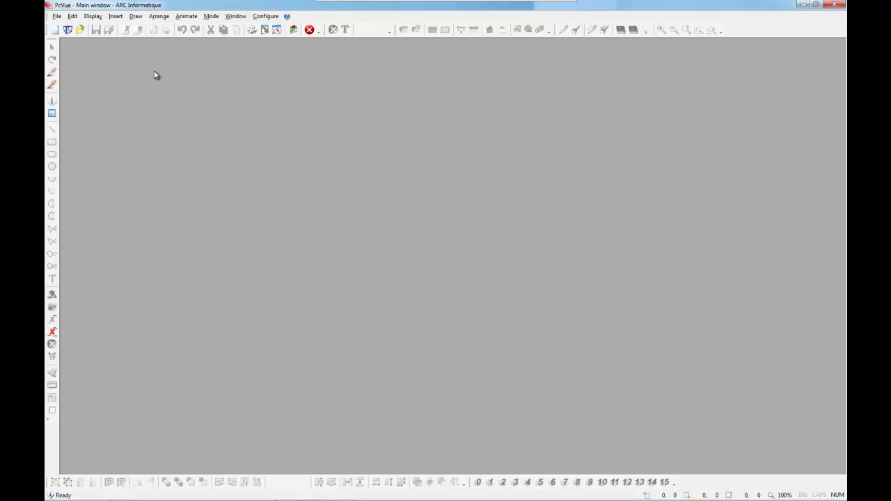
- Undock the vertical Draw toolbar into a floating Draw window
mouse_move(53, 37)
mouse_down()
mouse_move(73, 39)
mouse_move(97, 64)
mouse_move(121, 107)
mouse_move(185, 88)
mouse_move(109, 91)
mouse_move(47, 66)
mouse_up()
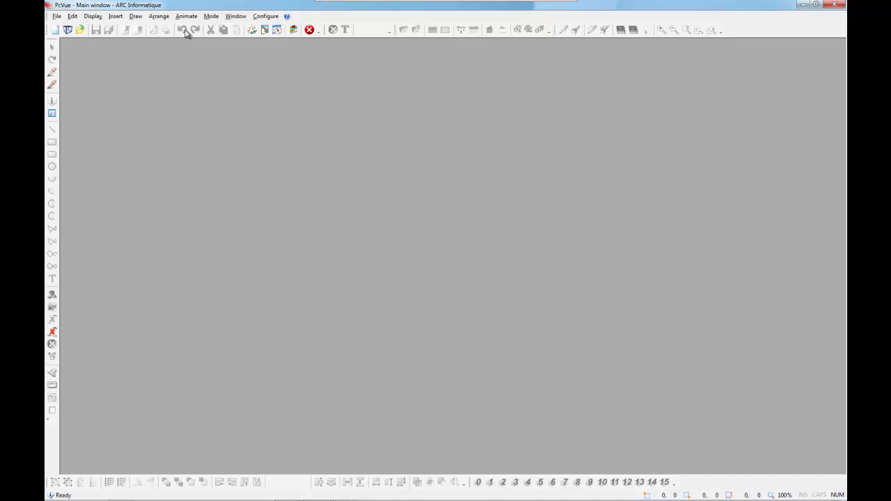
- In the Application Explorer, expand Communication, Data acquisition and Variables to show the Variables tree
click(262, 17)
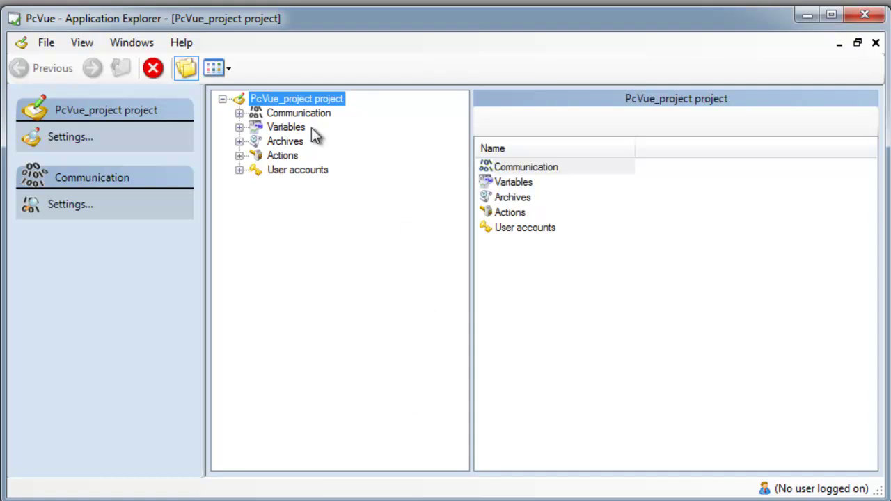
click(279, 113)
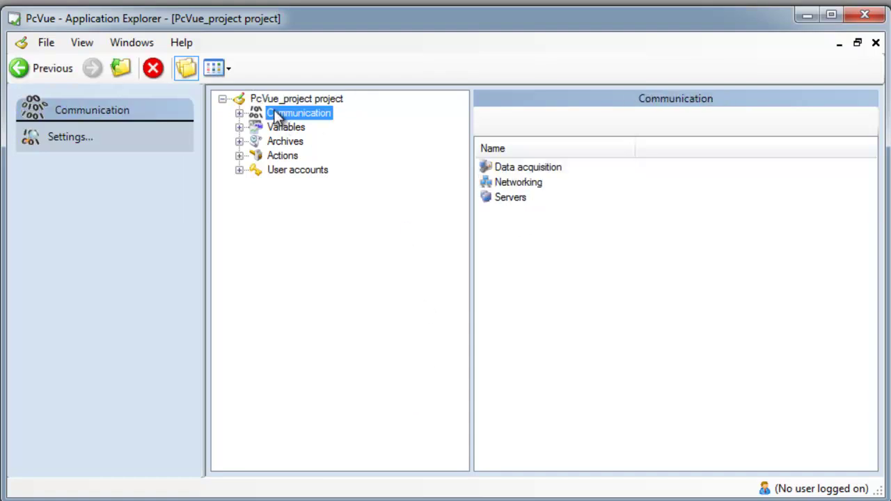
click(239, 114)
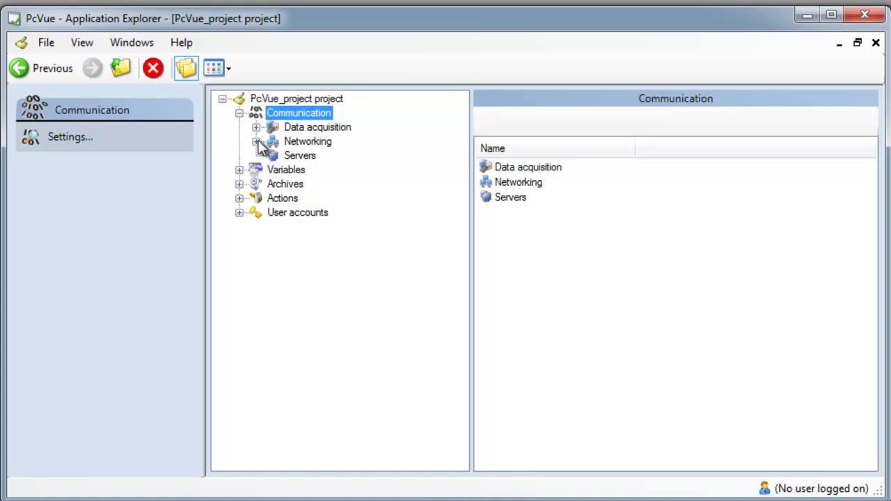
click(256, 128)
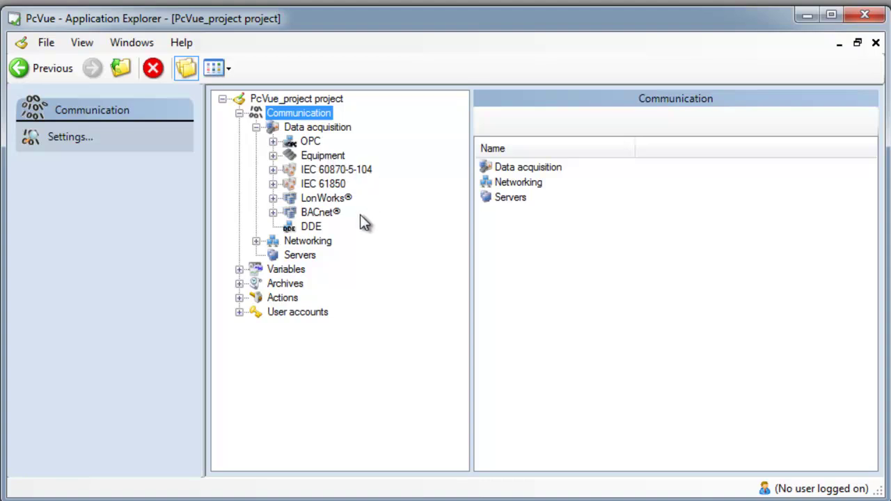
click(239, 113)
click(239, 128)
click(278, 141)
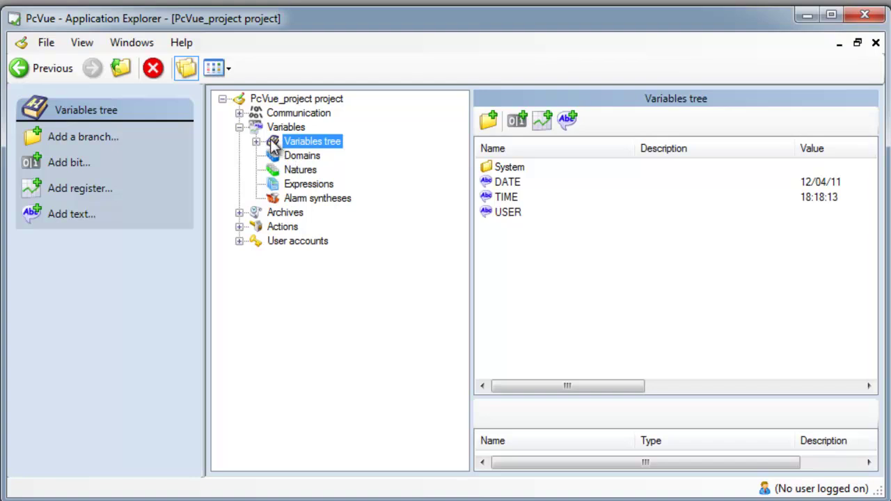
- Add a branch named 'Building1' to the Variables tree
click(255, 141)
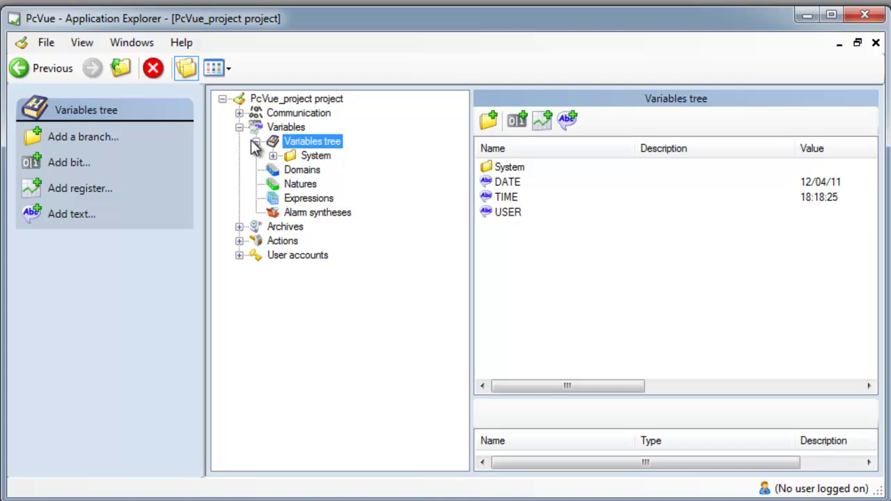
right_click(291, 145)
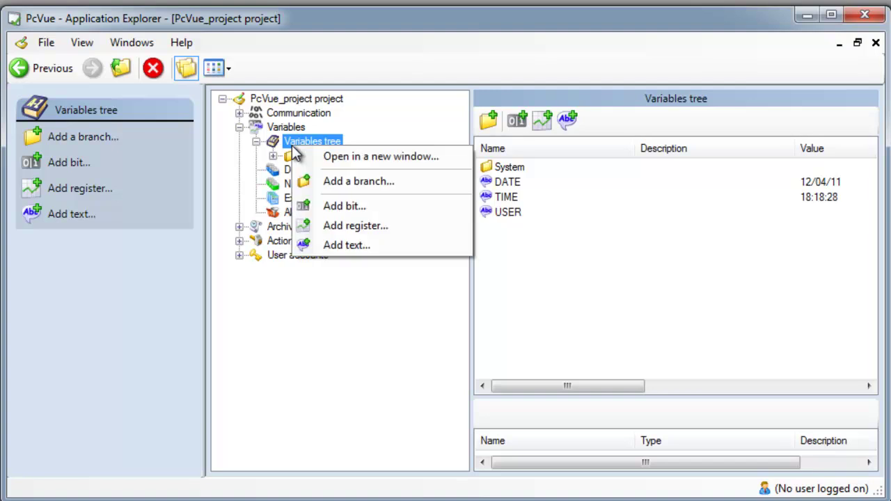
click(320, 180)
text(Building)
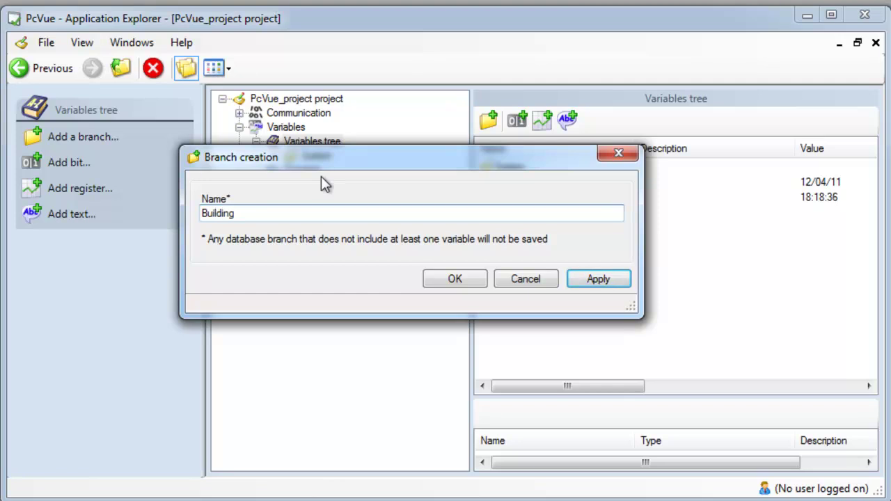
text(1)
click(459, 278)
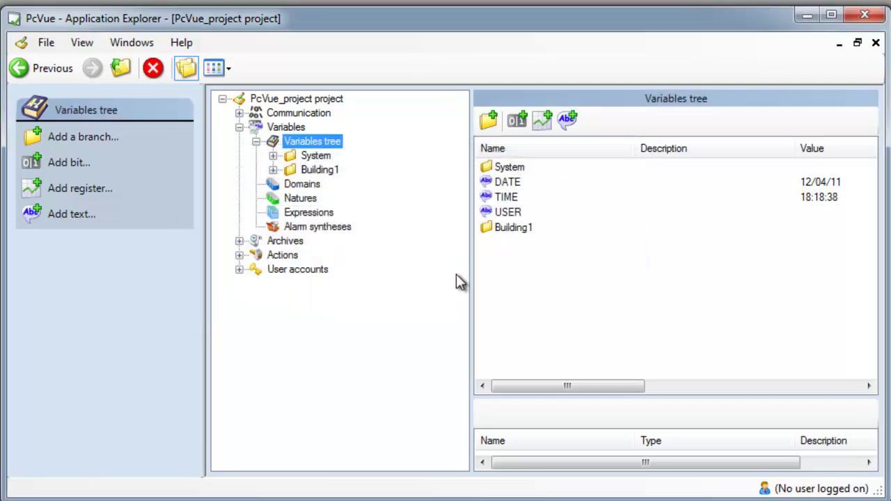
- Add a 'Floor1' sub-branch under Building1
click(307, 172)
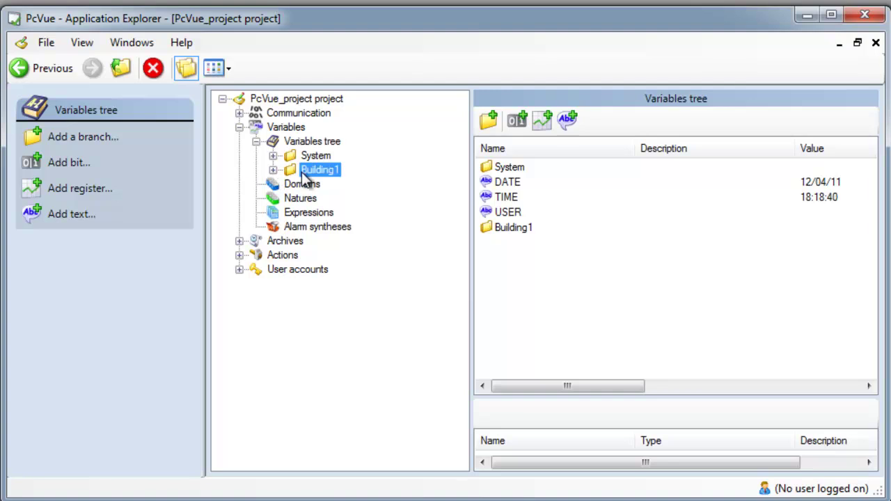
right_click(307, 174)
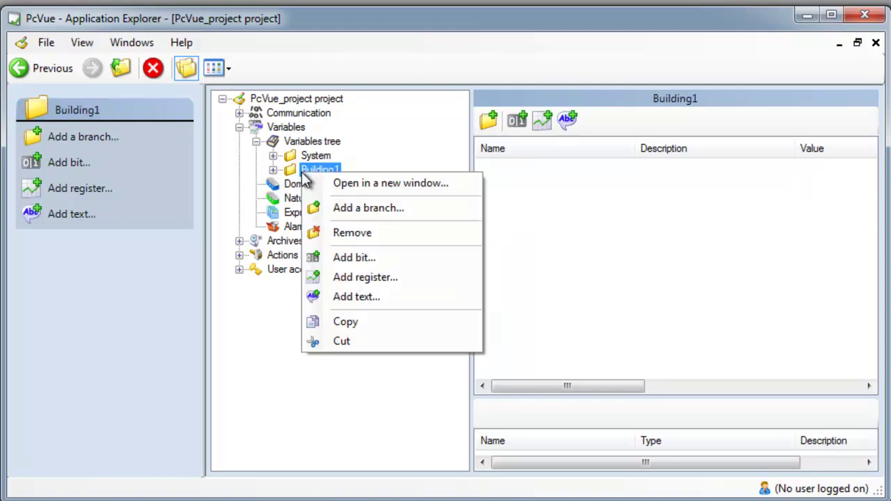
click(347, 207)
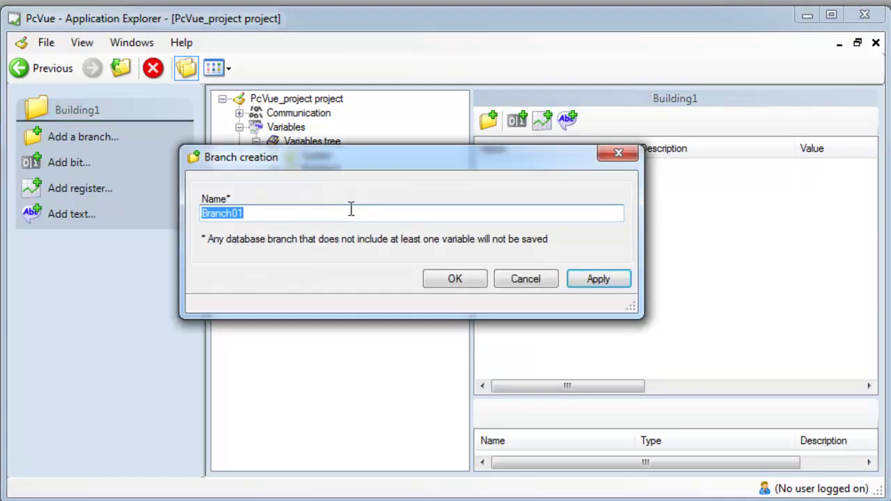
text(Floor)
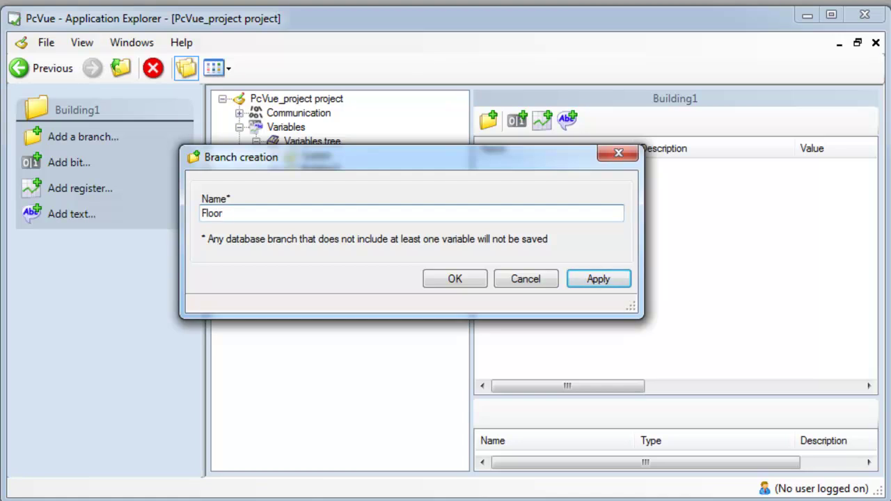
text(1)
key(Return)
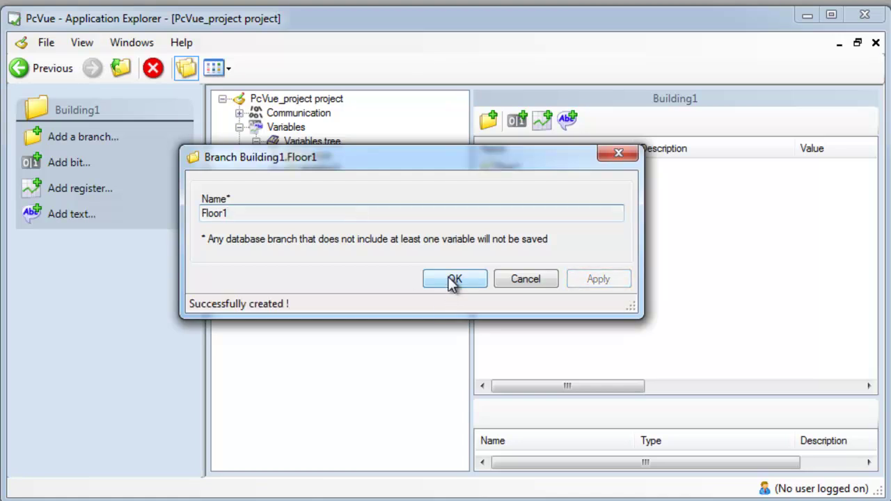
click(452, 281)
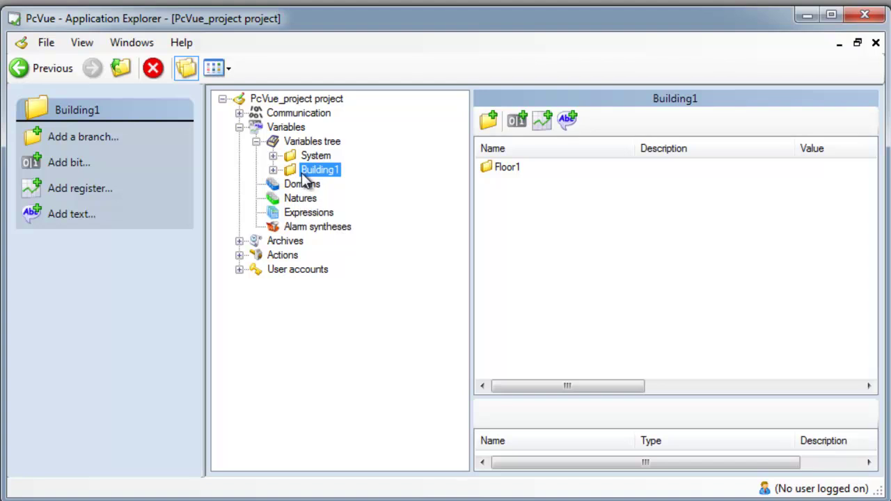
- Add a 'Light1' sub-branch under Floor1 and expand Floor1 to show it
click(274, 171)
click(329, 185)
right_click(326, 185)
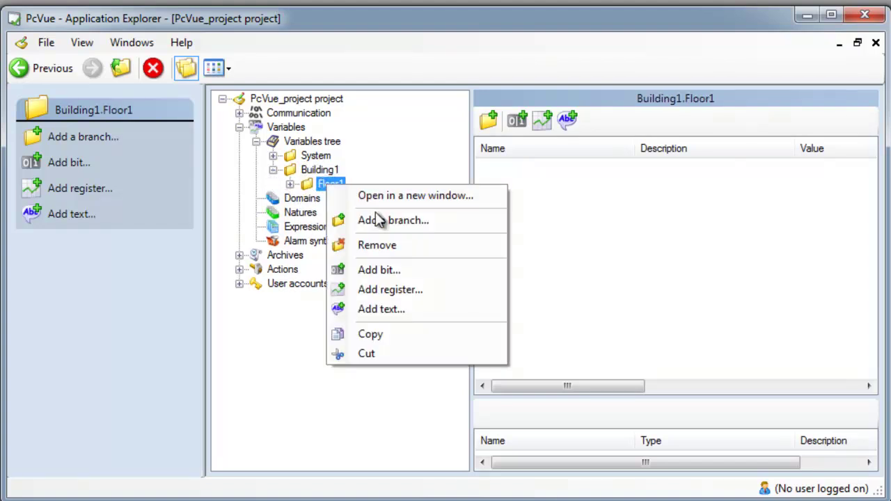
click(376, 220)
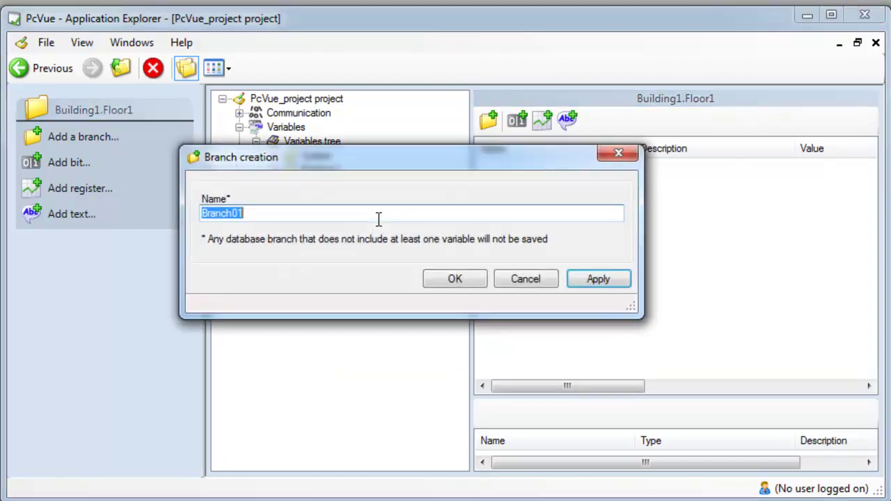
text(Light)
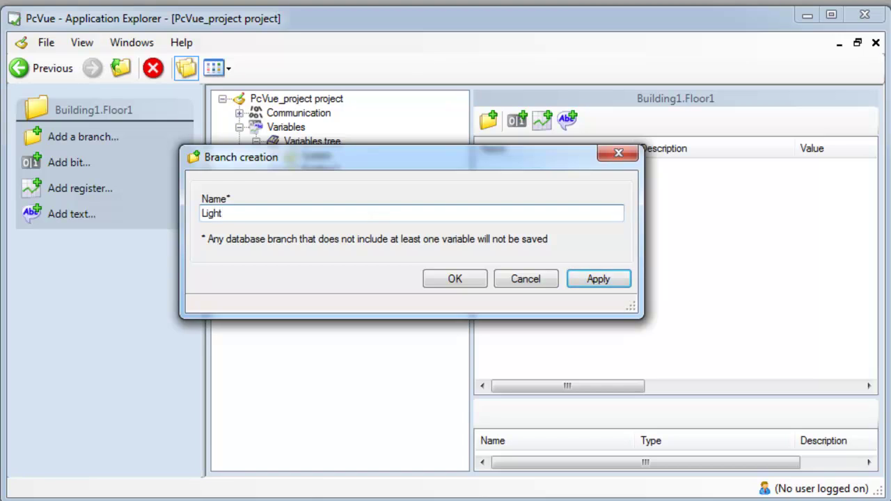
text( 1)
click(456, 281)
click(290, 184)
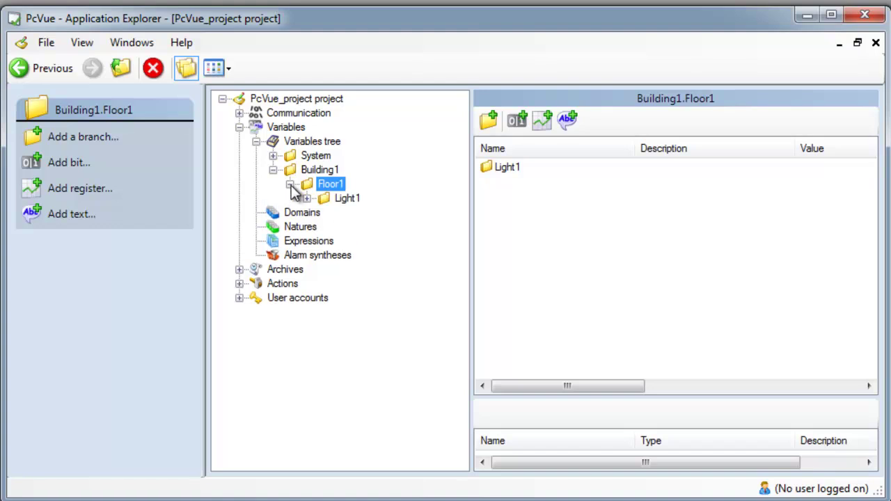
- Add an internal command bit named ON_OFF to the Light1 branch
click(330, 201)
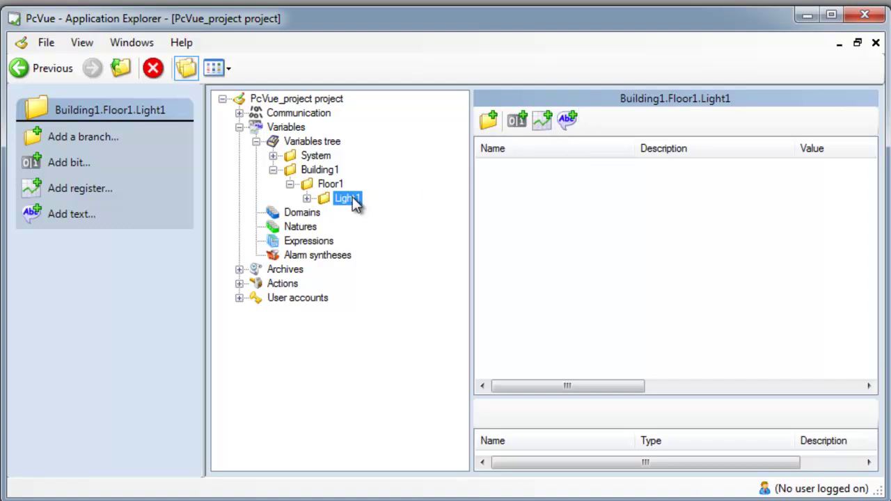
click(518, 126)
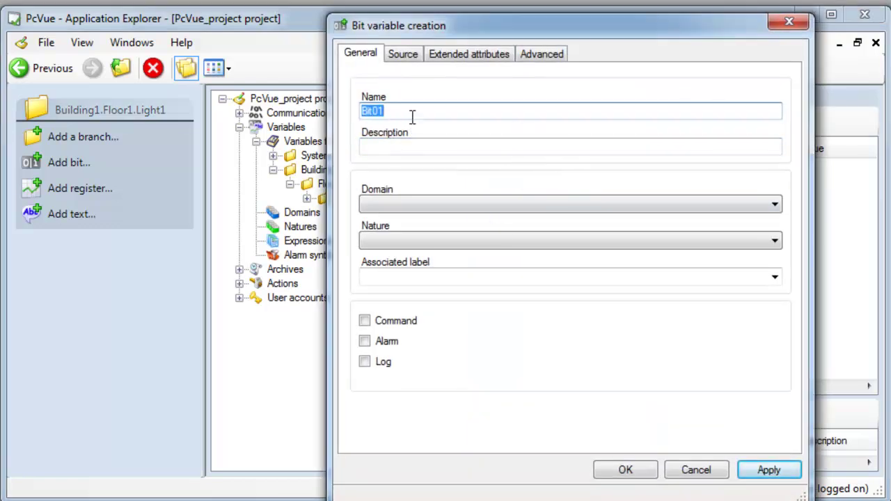
text(ON_OFF)
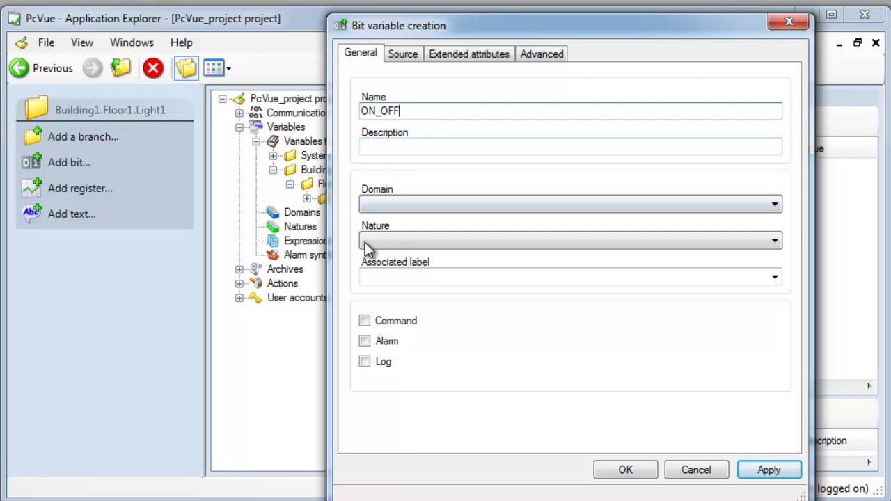
click(363, 318)
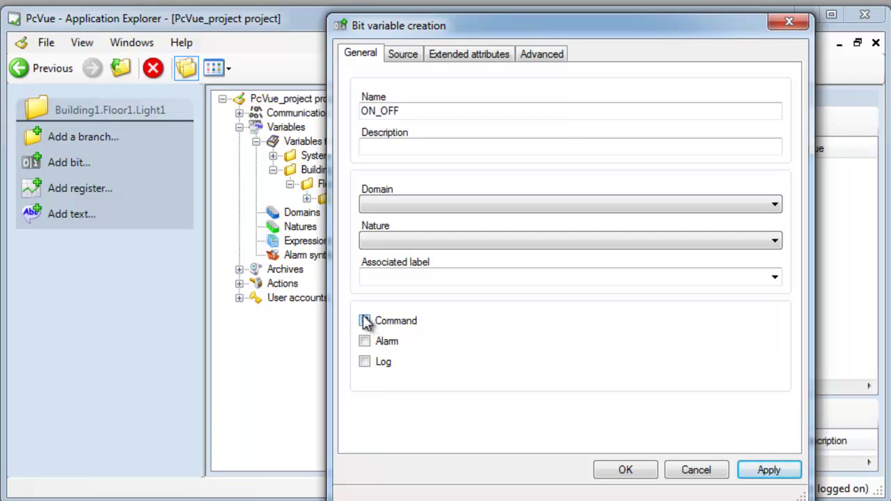
click(363, 319)
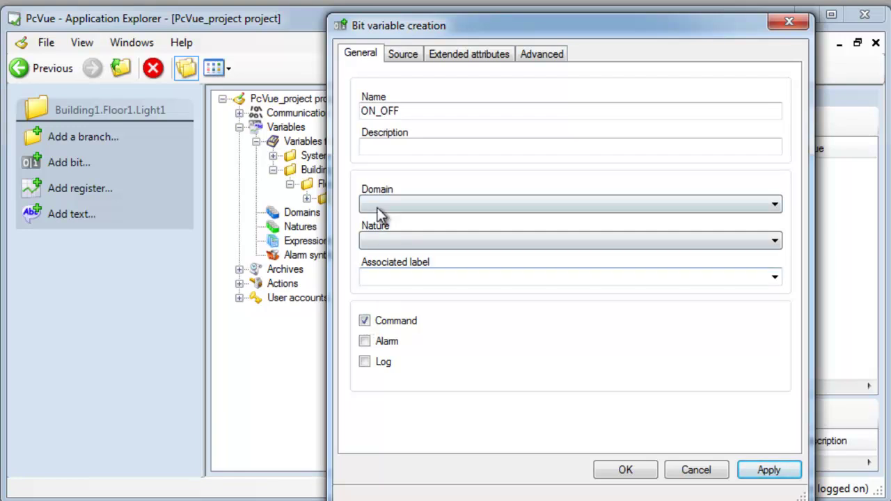
click(408, 57)
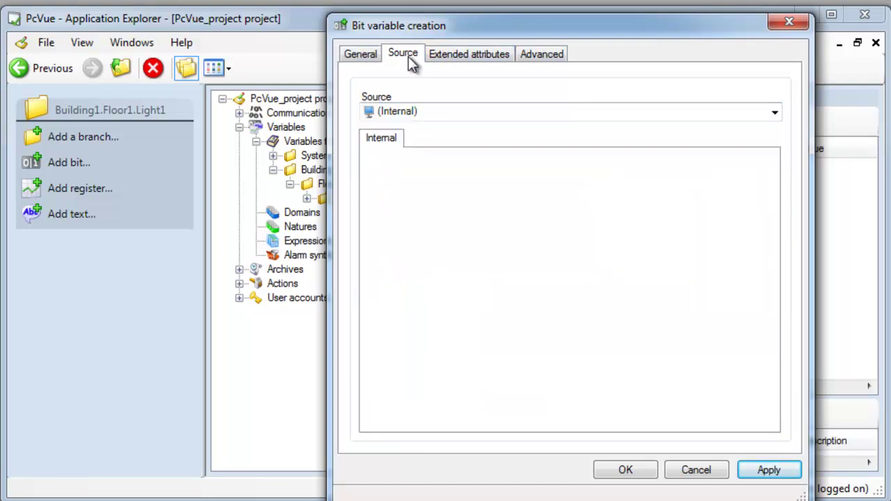
click(410, 111)
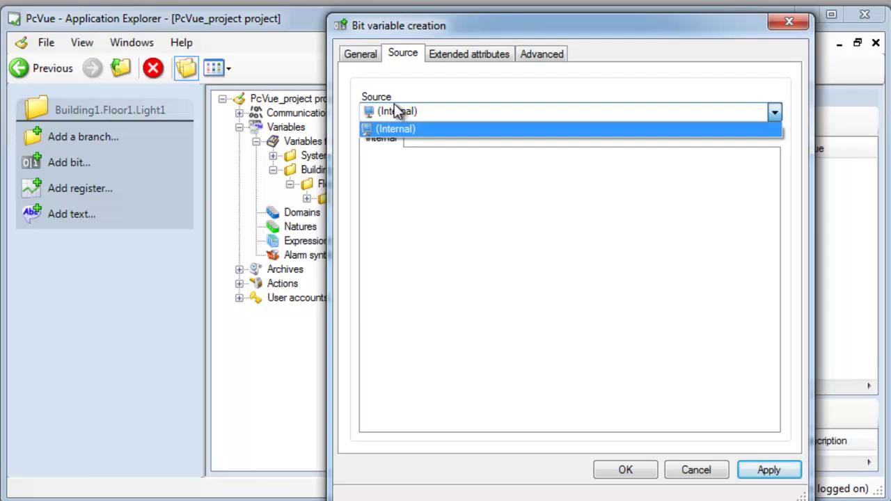
click(395, 110)
click(626, 470)
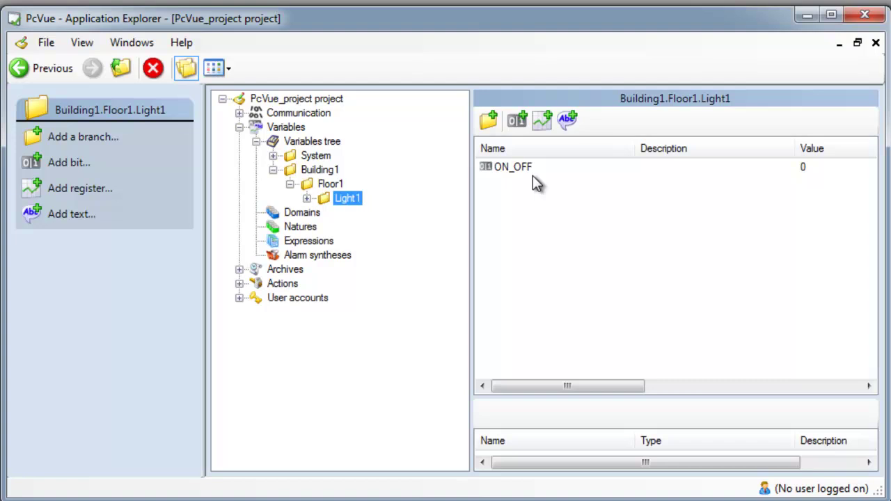
- Add a register variable named TIME under Light1
click(542, 126)
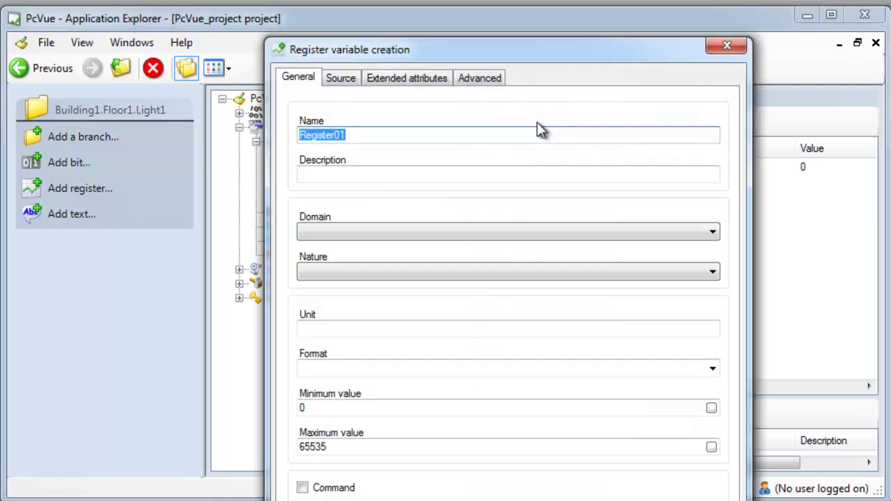
text(TIME)
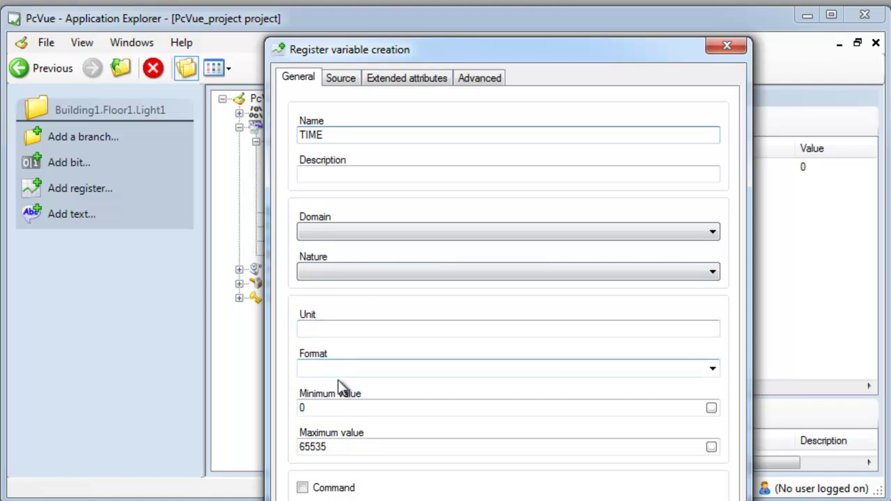
key(Return)
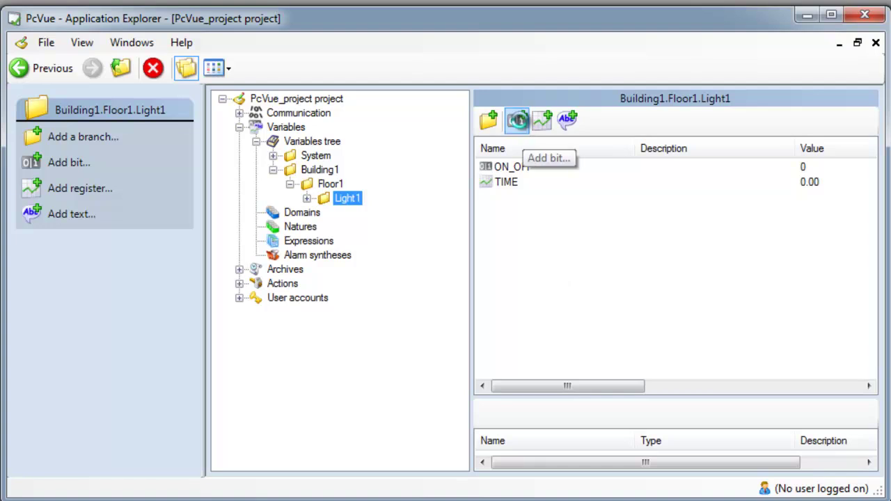
- Add a command bit variable named Reset under Light1
click(517, 121)
text(Reset)
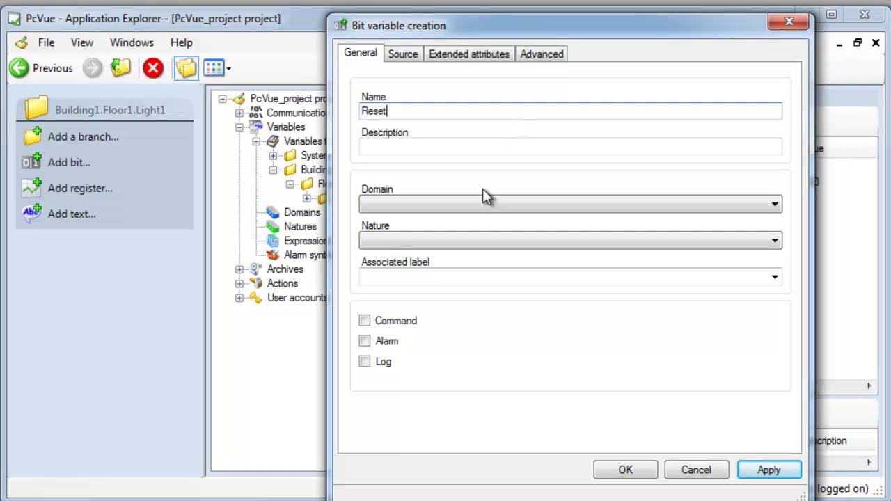
click(364, 321)
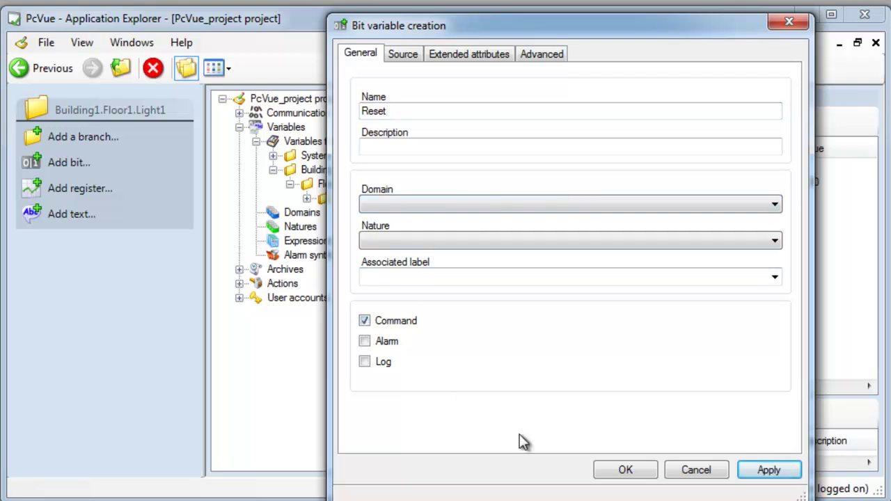
click(611, 474)
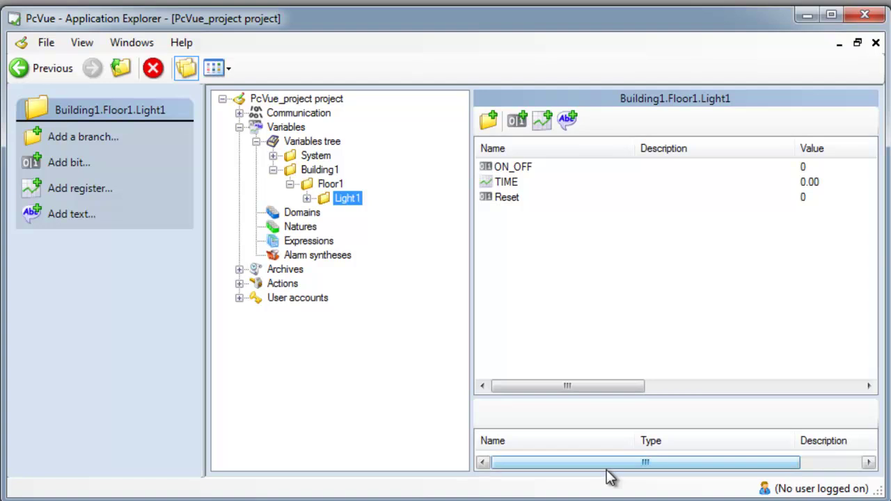
- Add a chronometer to the TIME register with period 1 and type Incremental
click(499, 183)
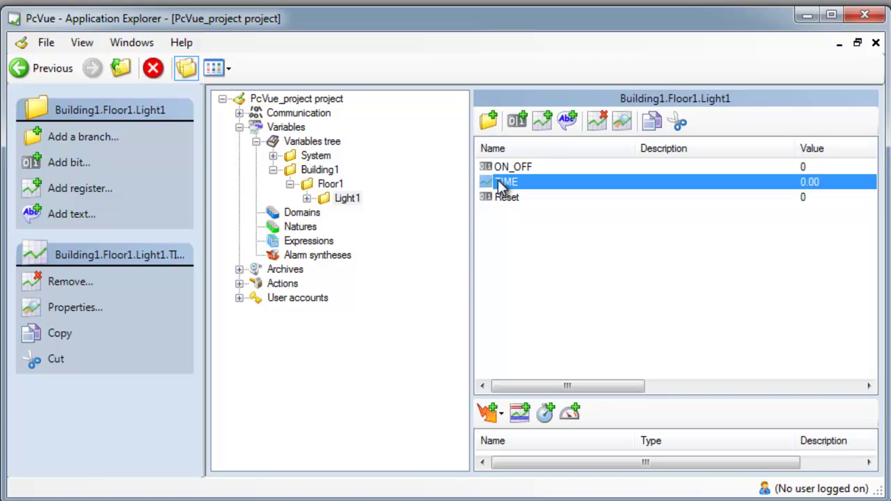
drag(487, 400, 487, 303)
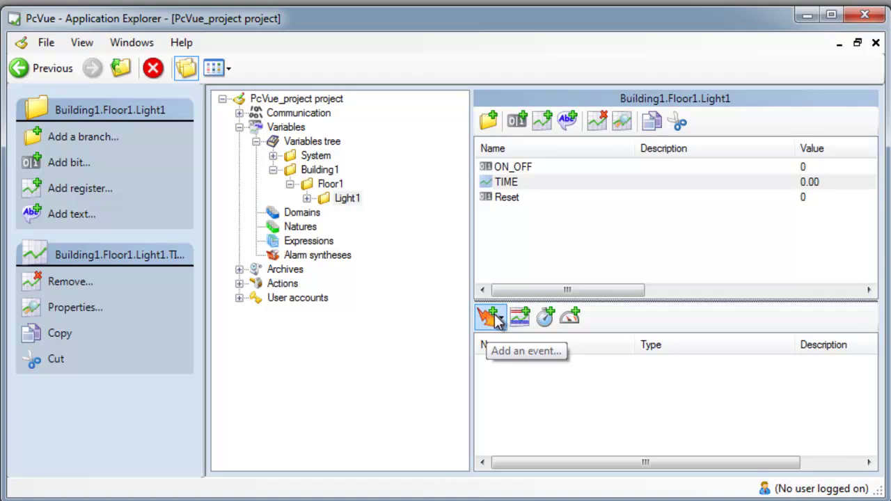
click(545, 318)
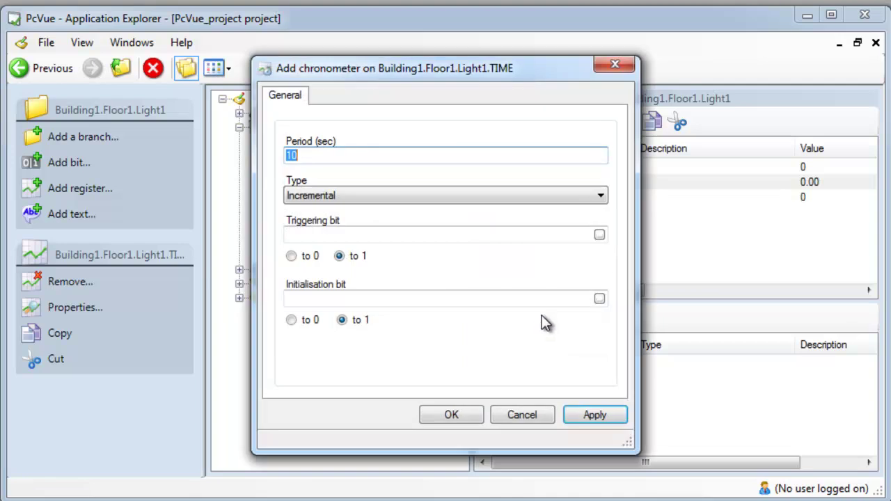
text(1)
click(602, 195)
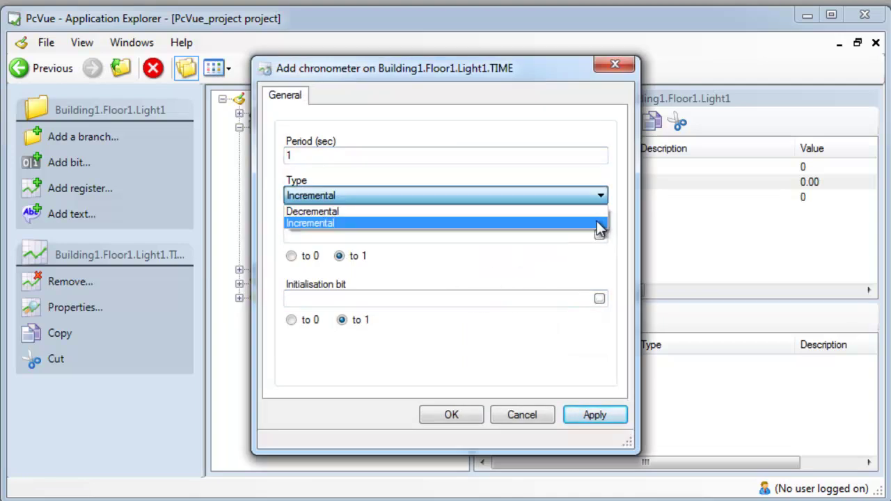
click(600, 223)
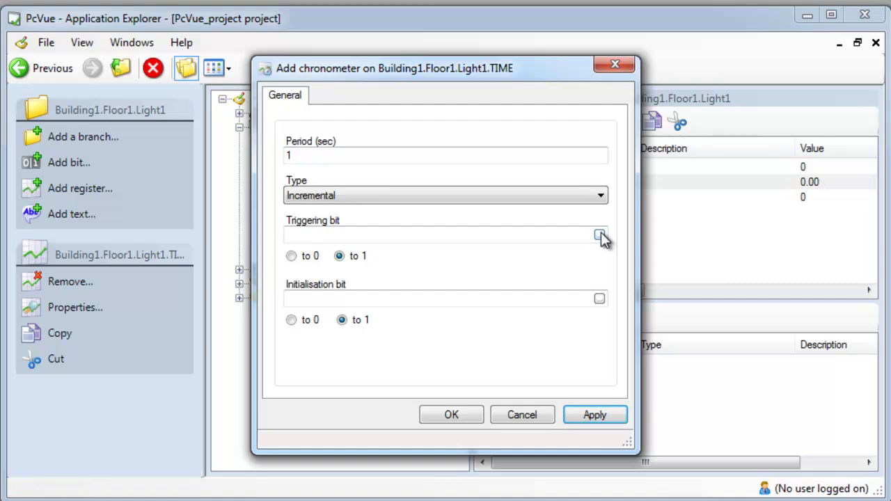
- Set ON_OFF as the chronometer's triggering bit and Reset as its initialisation bit
click(599, 235)
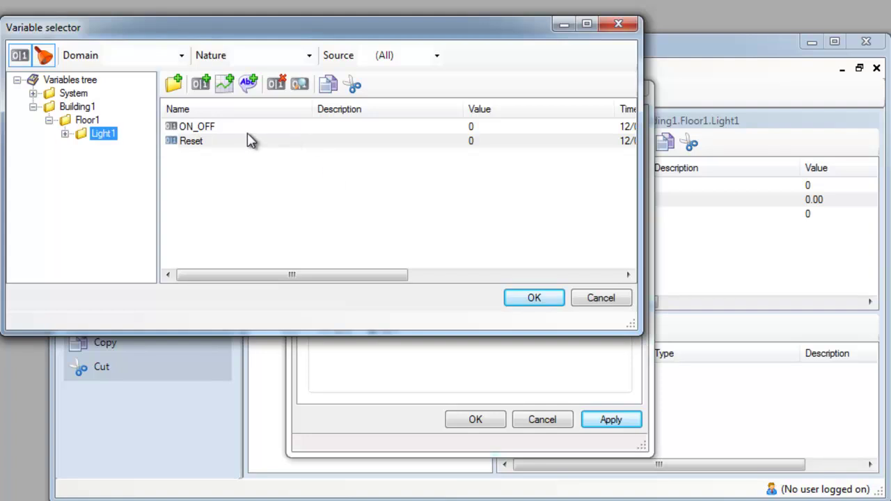
click(213, 128)
click(536, 299)
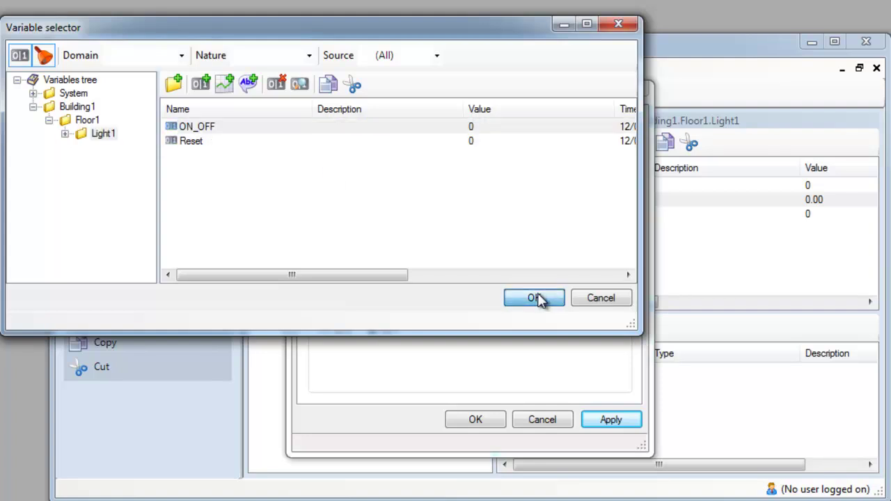
click(615, 310)
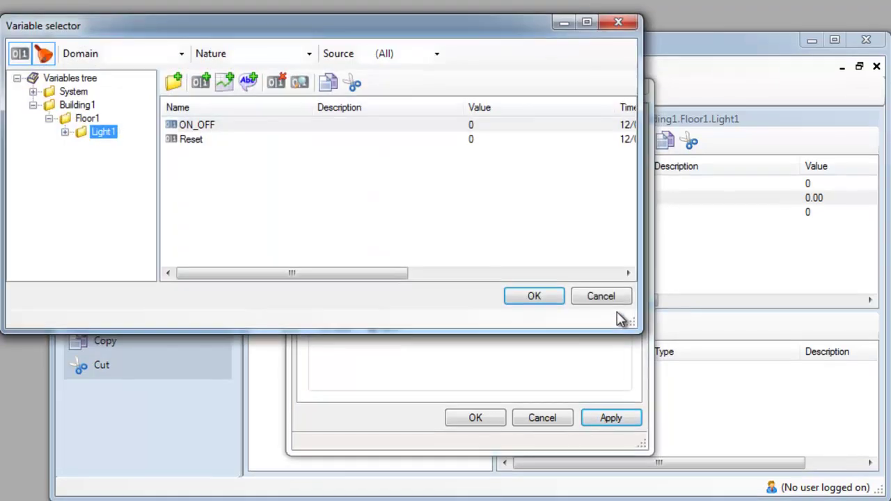
click(195, 141)
click(533, 281)
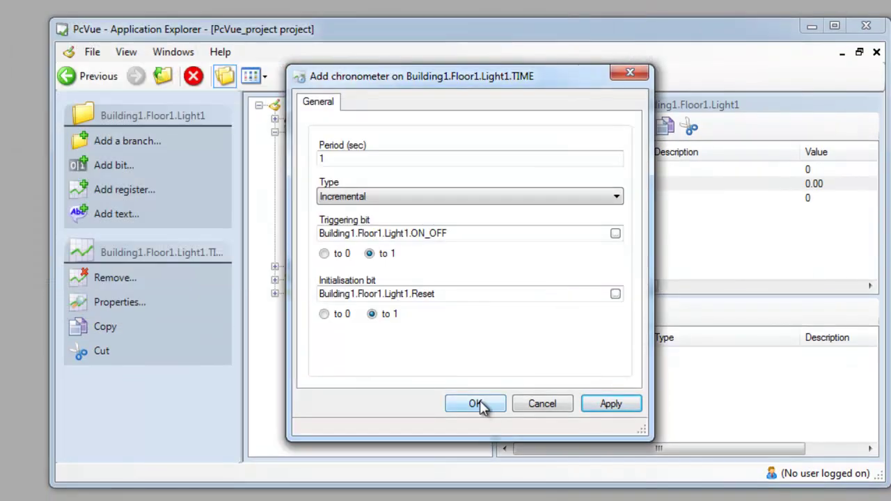
- Confirm the TIME chronometer settings
click(475, 403)
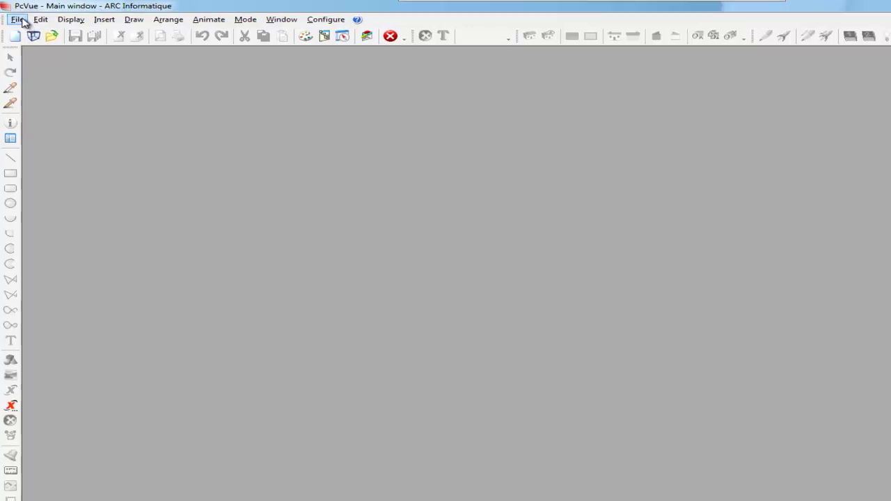
- Create Mimic1 from the Template4_1024_768 template in the TEMPLATES library
click(21, 19)
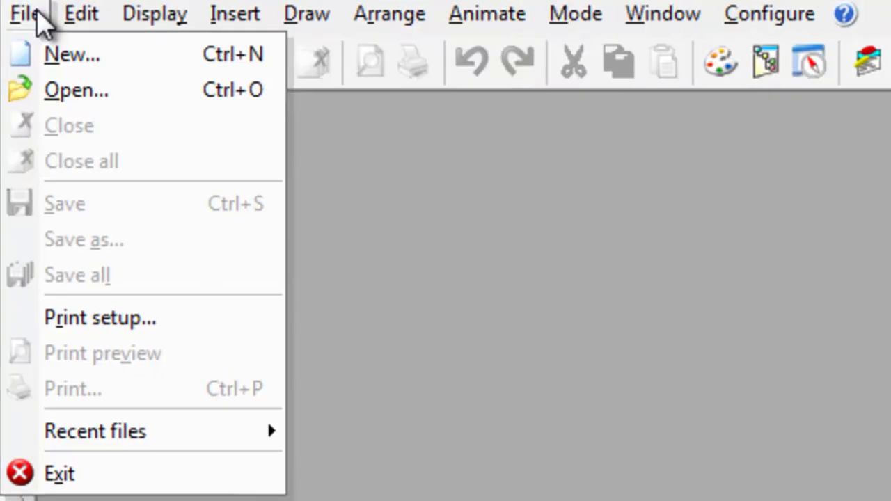
click(27, 36)
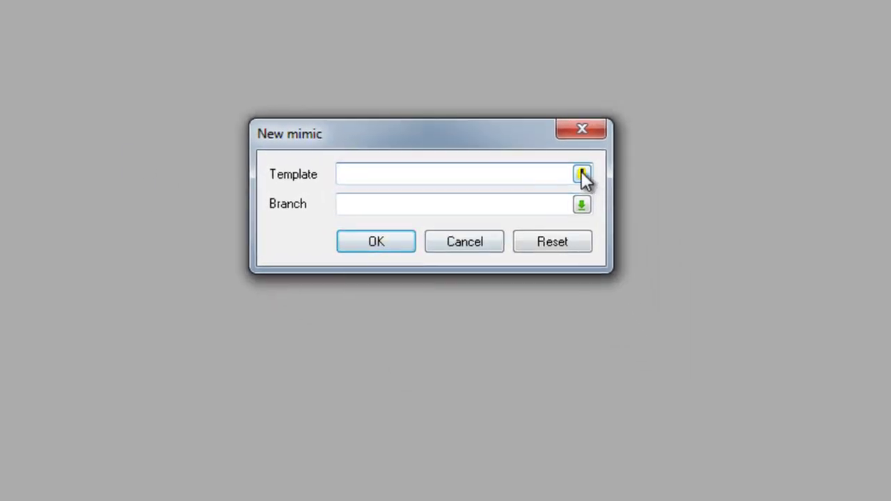
click(581, 174)
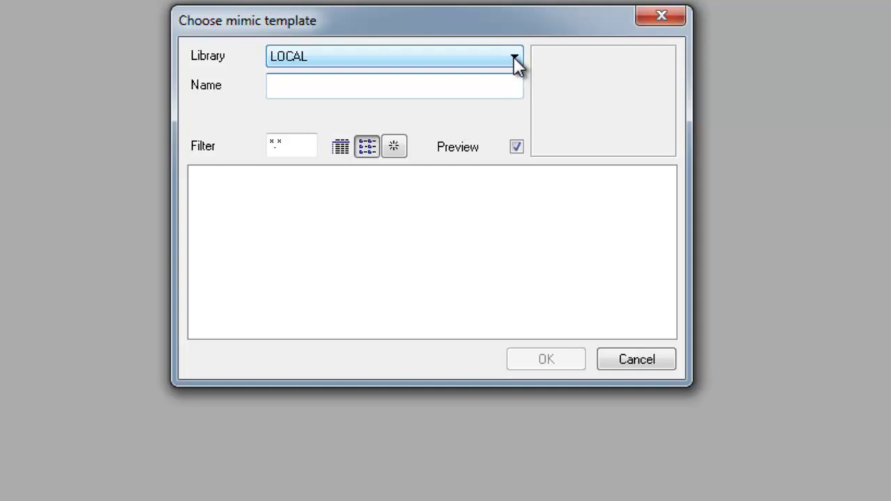
click(514, 57)
click(393, 386)
click(298, 236)
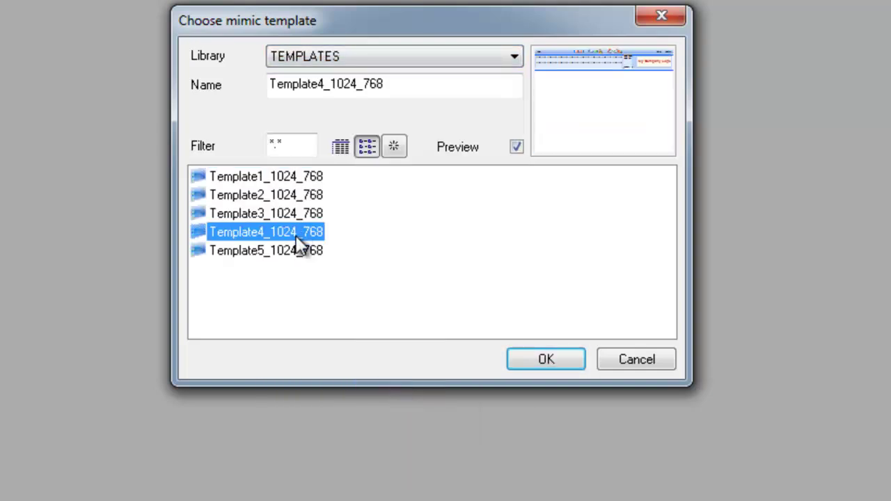
click(539, 359)
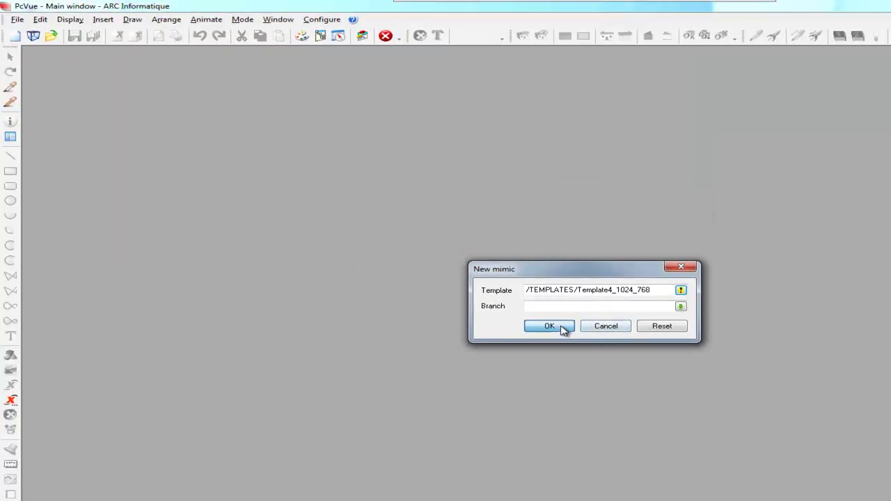
click(562, 326)
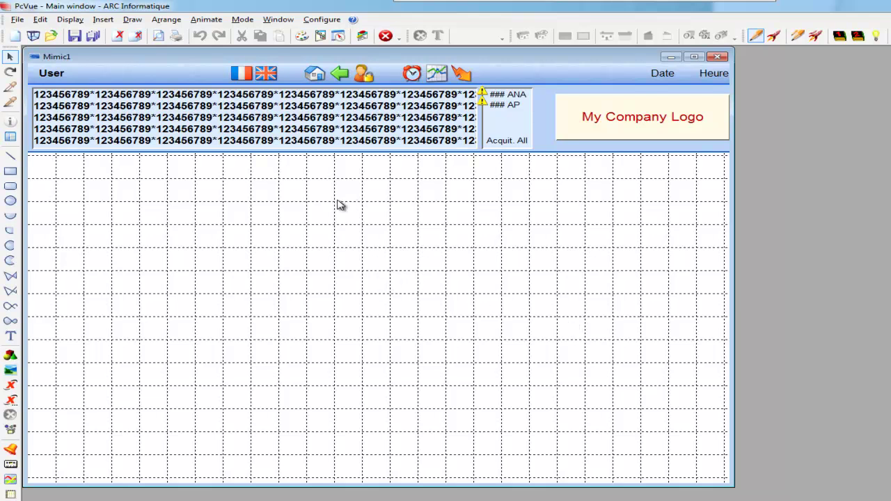
- Place an 'ON_OFF' text label on the mimic
click(11, 335)
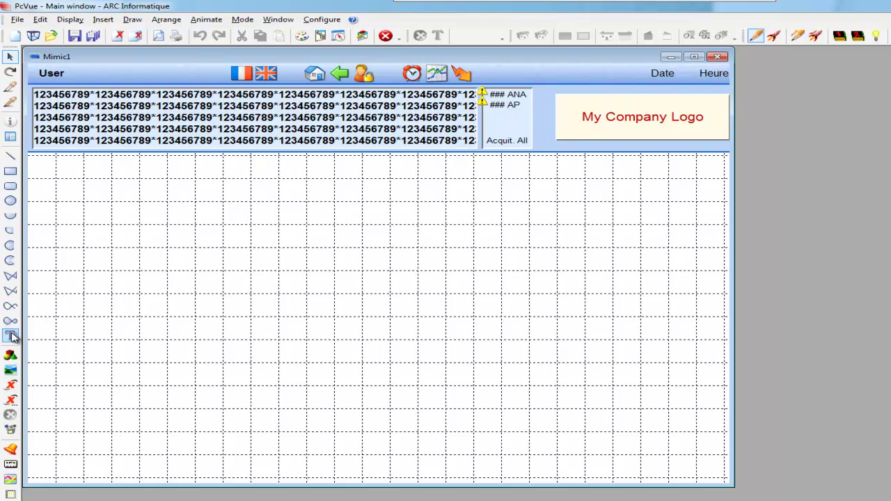
click(82, 213)
text(ON)
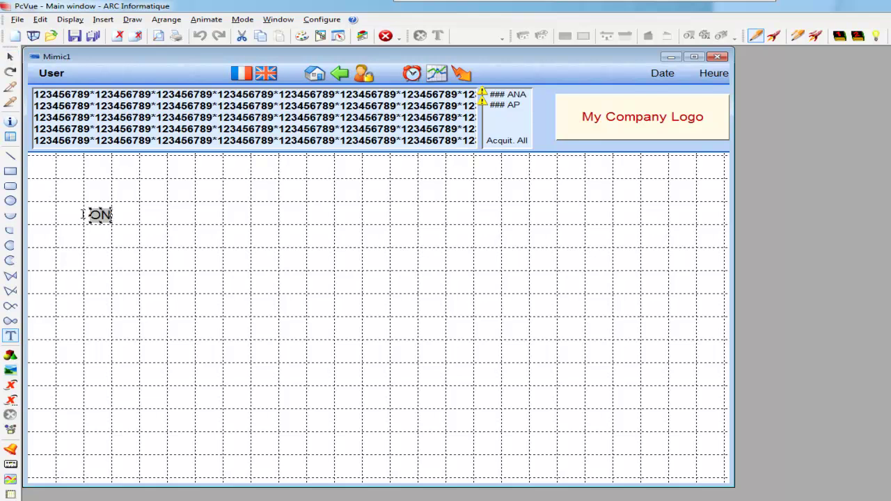
text(_OFF)
- Change the ON_OFF label's font to Arial Rounded MT
right_click(126, 218)
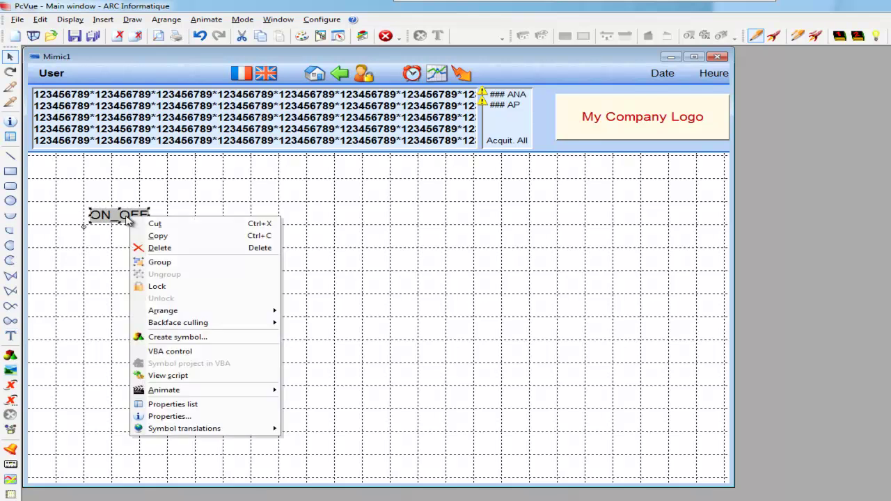
click(230, 417)
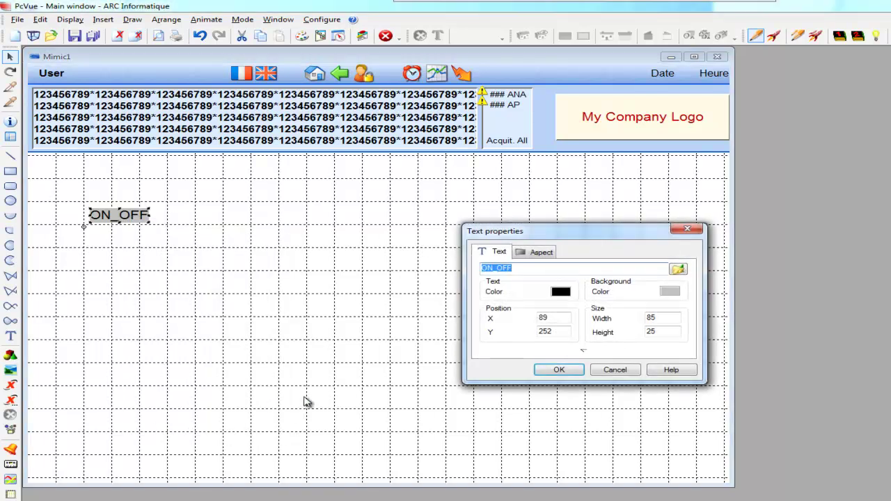
click(678, 272)
click(509, 263)
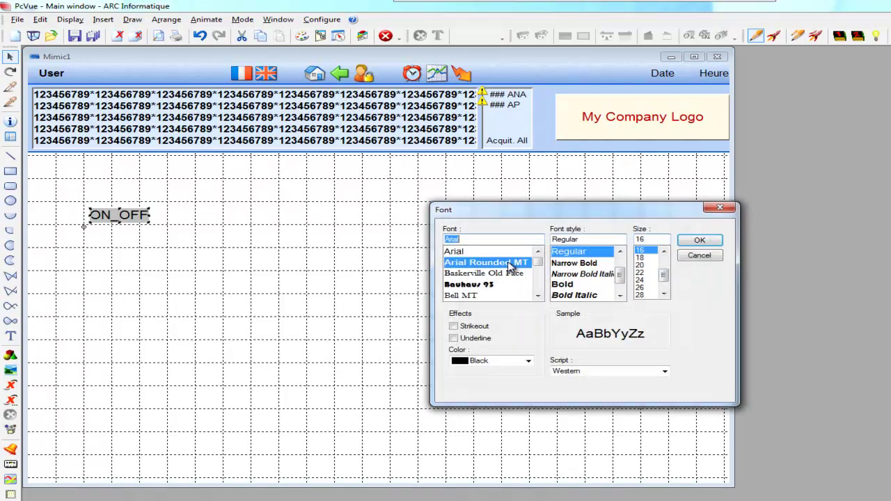
click(700, 241)
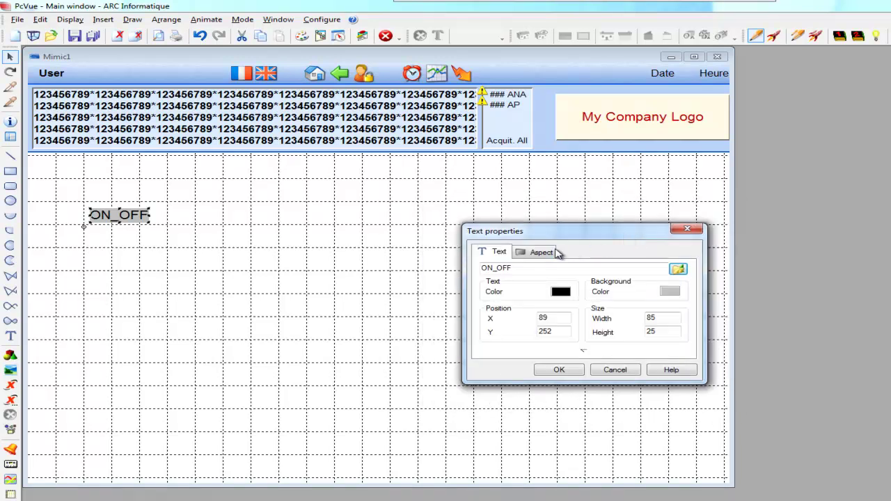
- Give the label a Colored button appearance and enlarge it to fit the text
click(551, 252)
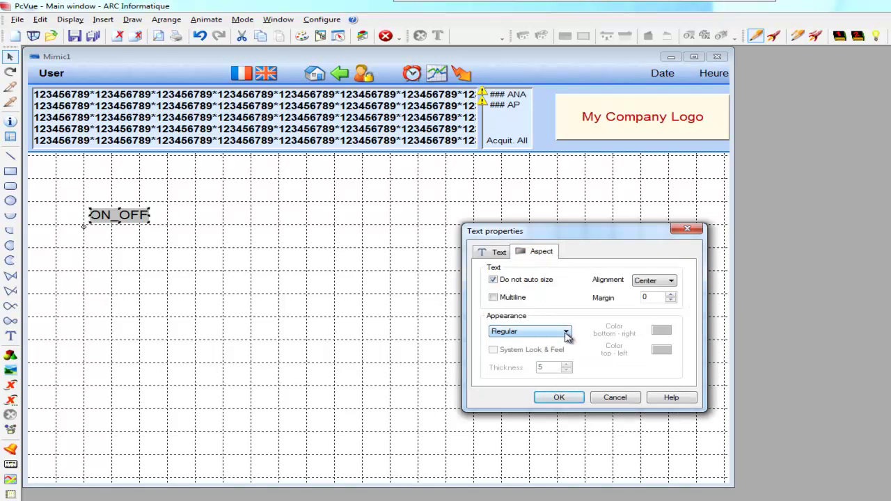
click(567, 332)
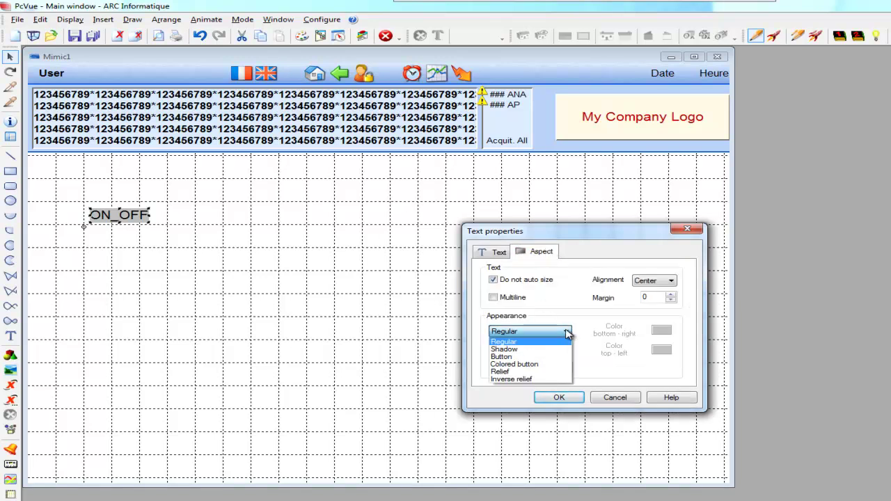
click(544, 365)
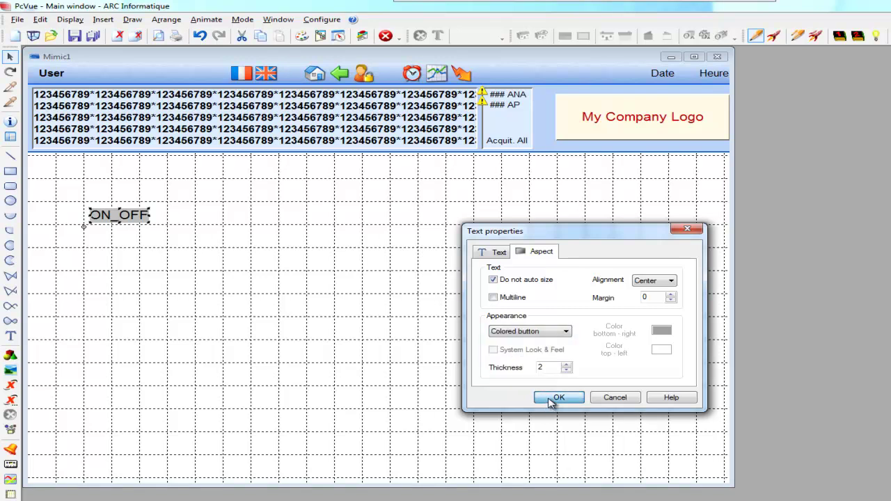
click(559, 397)
drag(151, 223, 160, 225)
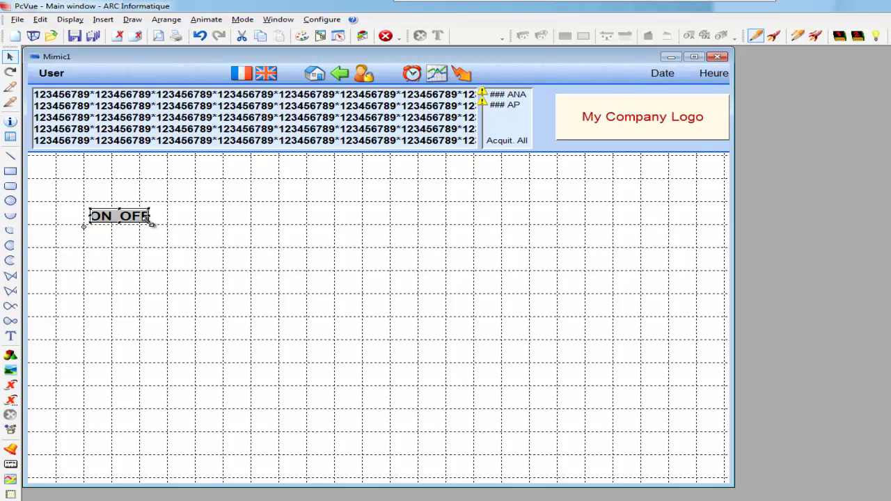
drag(151, 224, 159, 226)
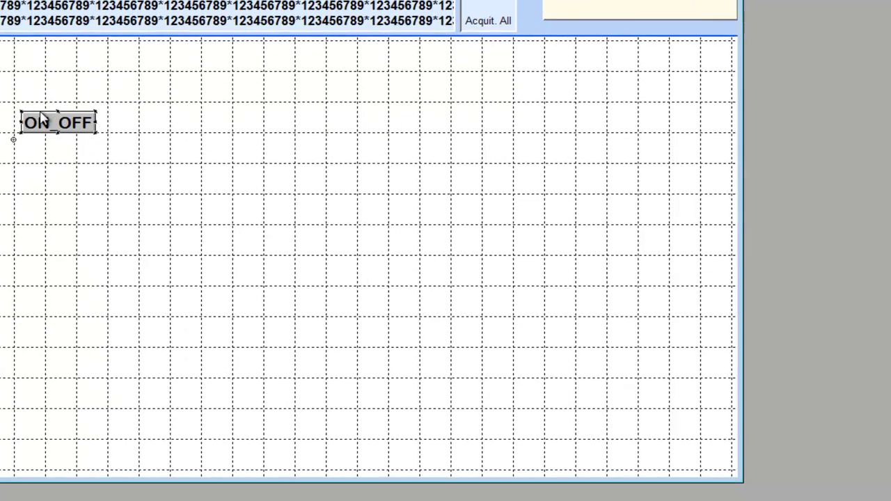
- Add a Send Bit with color animation to the ON_OFF button
right_click(63, 124)
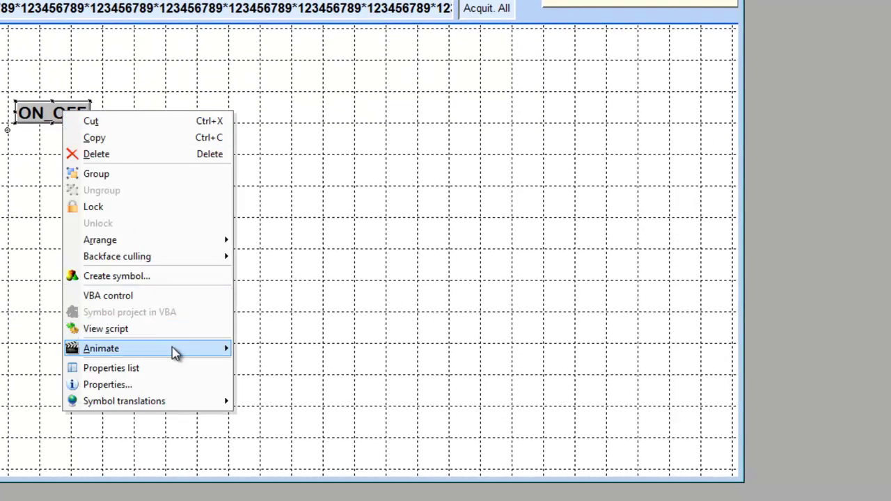
mouse_move(175, 350)
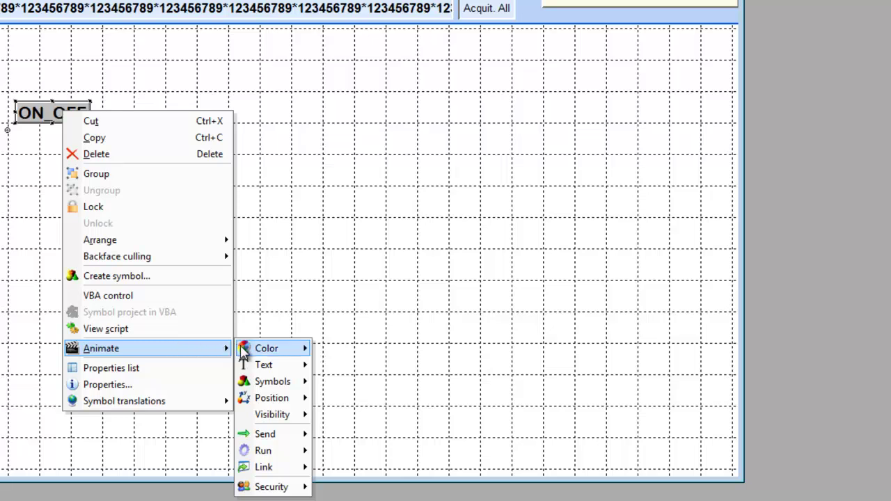
mouse_move(245, 351)
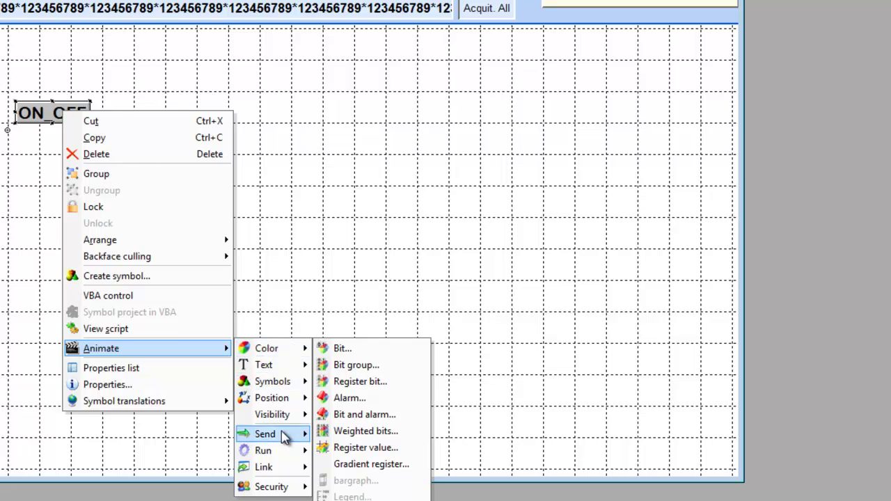
mouse_move(284, 435)
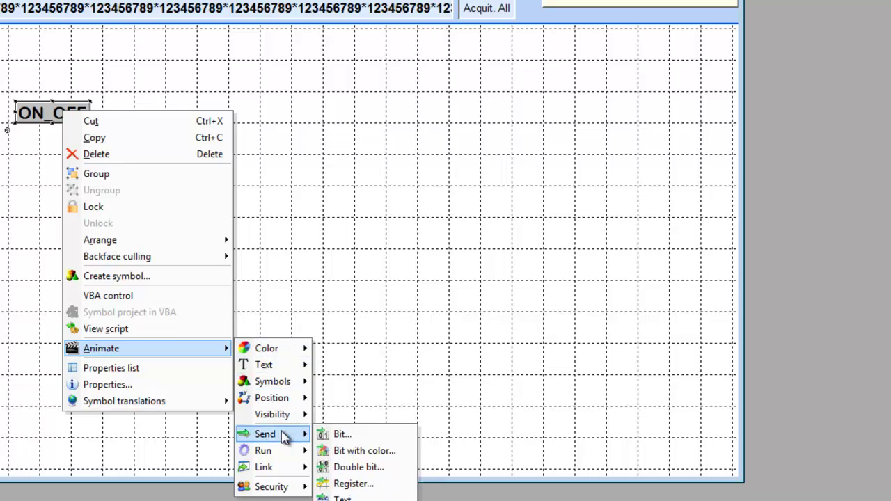
click(346, 453)
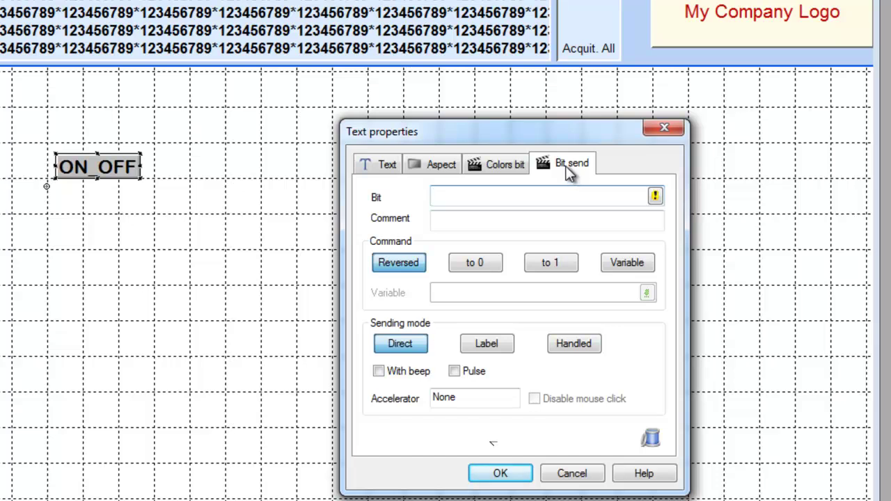
- Link the button to Building1.Floor1.Light1.ON_OFF and set its accelerator to Shift+C
click(656, 198)
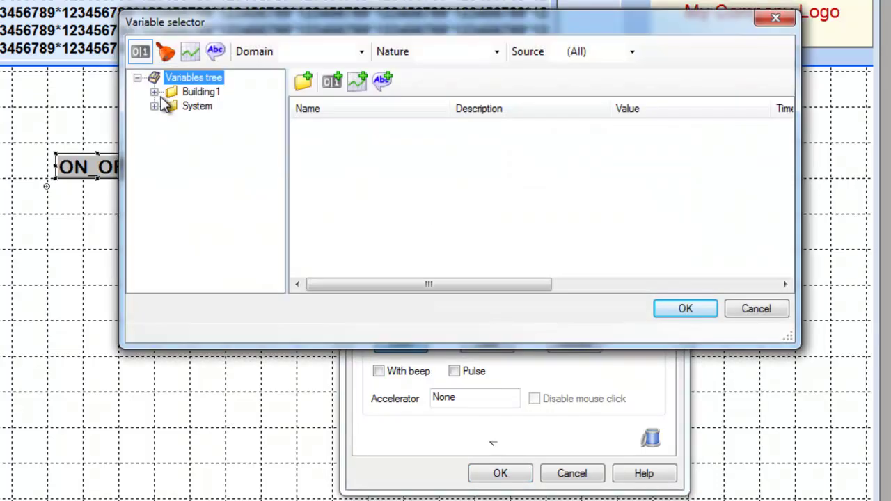
click(154, 91)
click(171, 106)
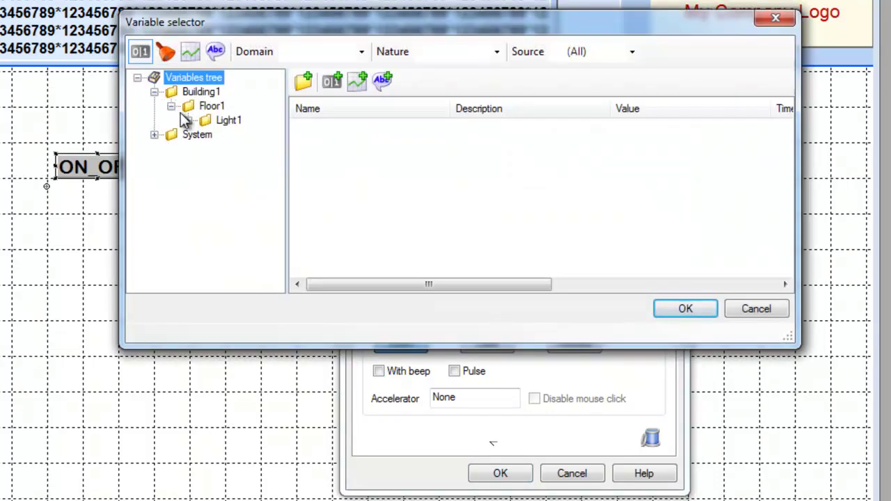
click(229, 122)
click(312, 127)
click(684, 310)
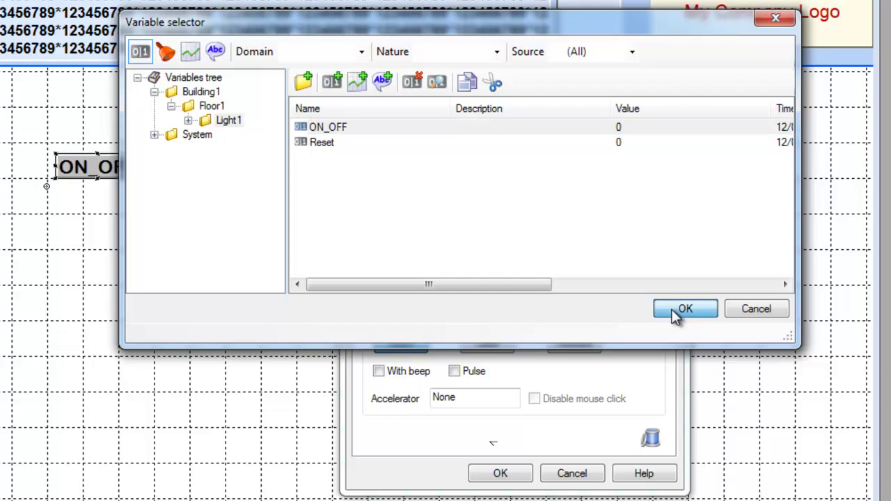
click(491, 392)
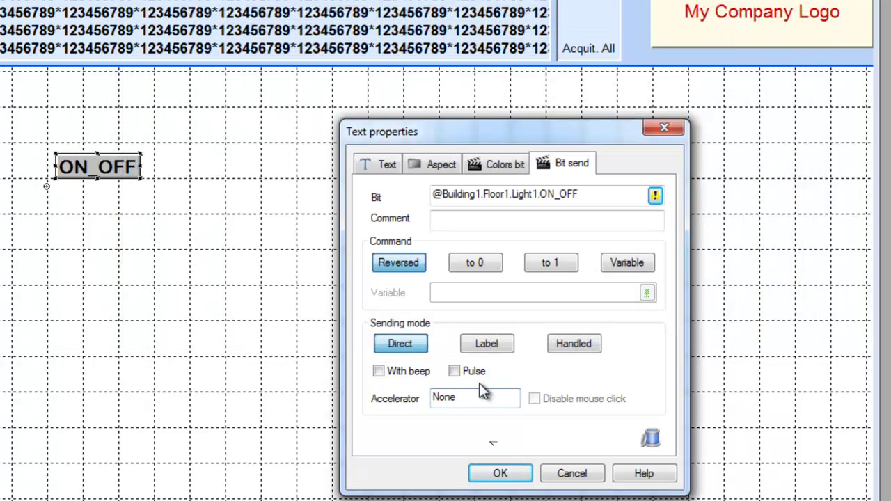
key(shift+c)
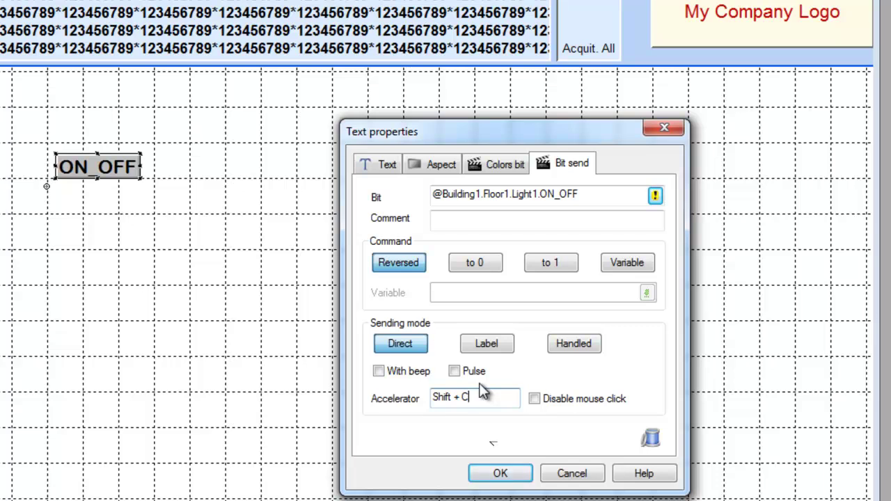
- Set the ON_OFF button's Colors bit to light grey for bit off and solid light cyan for bit on
click(492, 167)
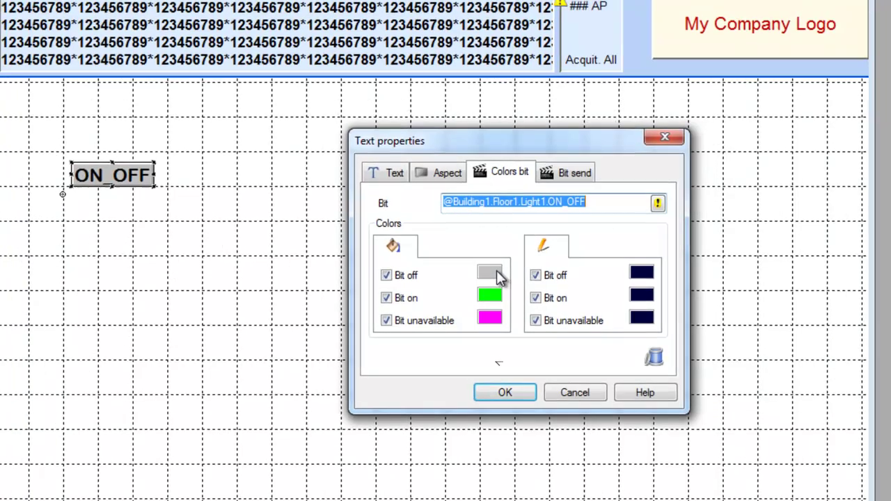
click(497, 276)
click(44, 57)
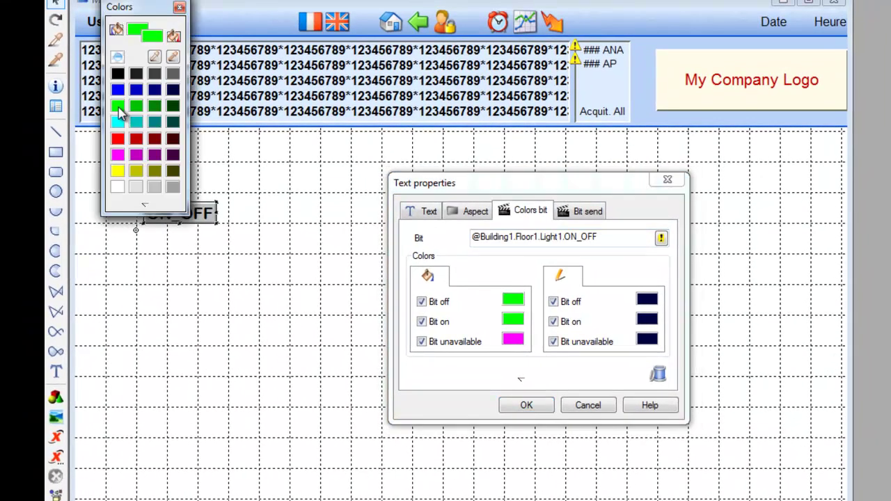
click(138, 186)
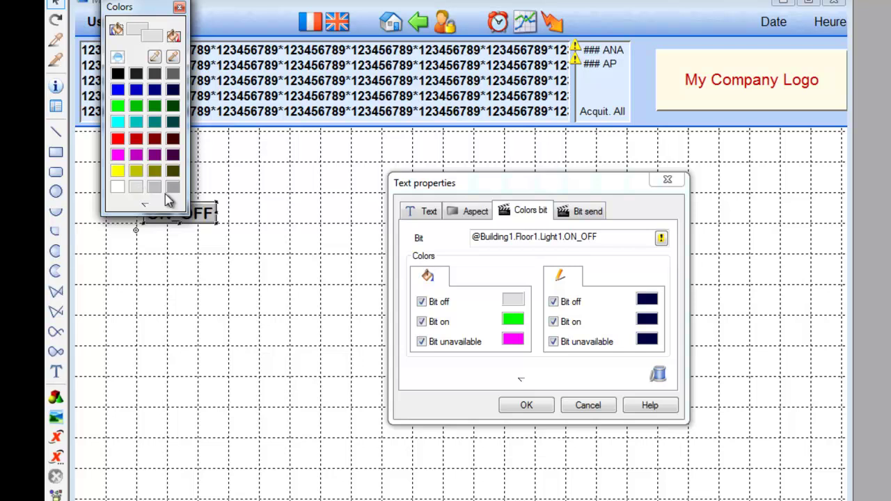
double_click(517, 326)
click(533, 151)
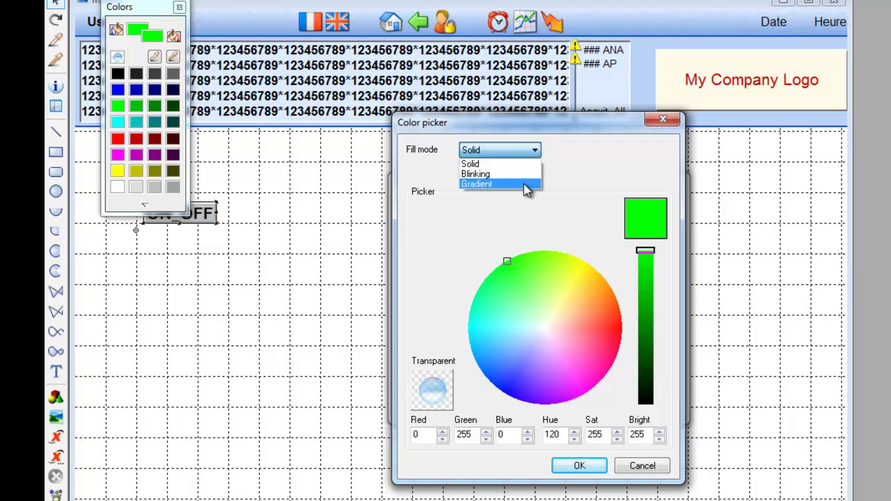
click(508, 265)
drag(509, 264, 502, 329)
click(577, 466)
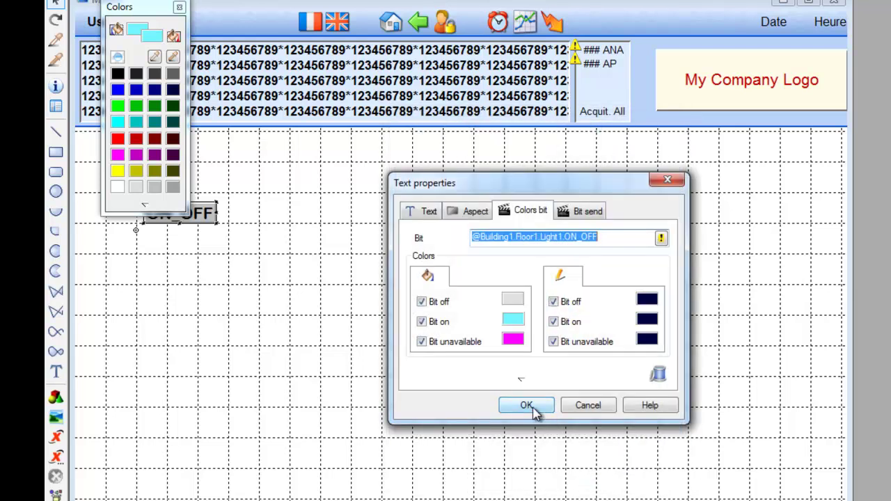
click(527, 407)
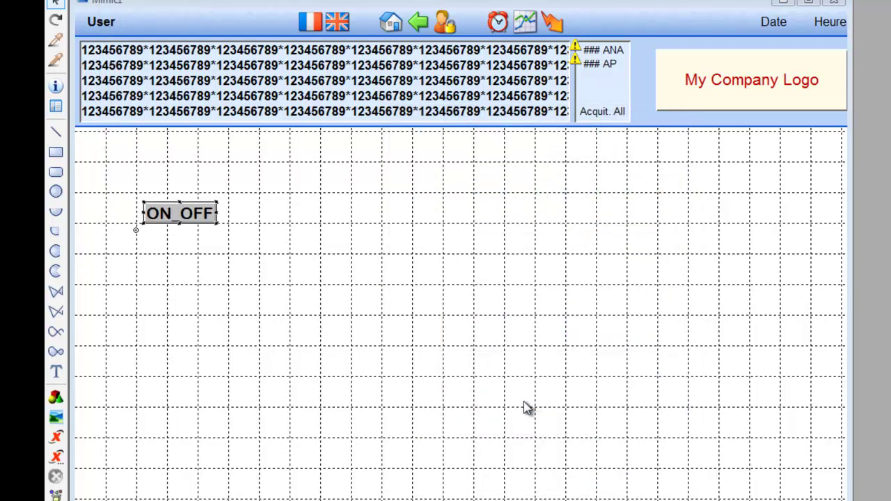
- Run Mimic1 and toggle ON_OFF twice, turning it cyan and back to grey
right_click(296, 179)
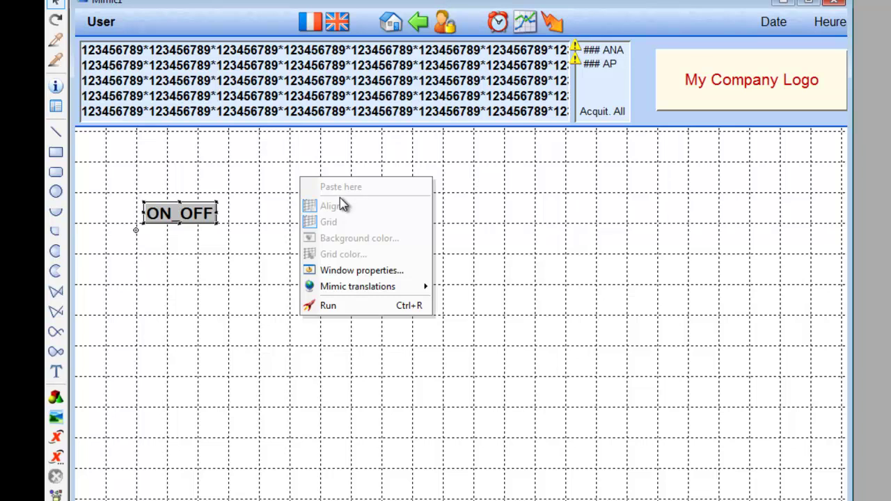
click(346, 315)
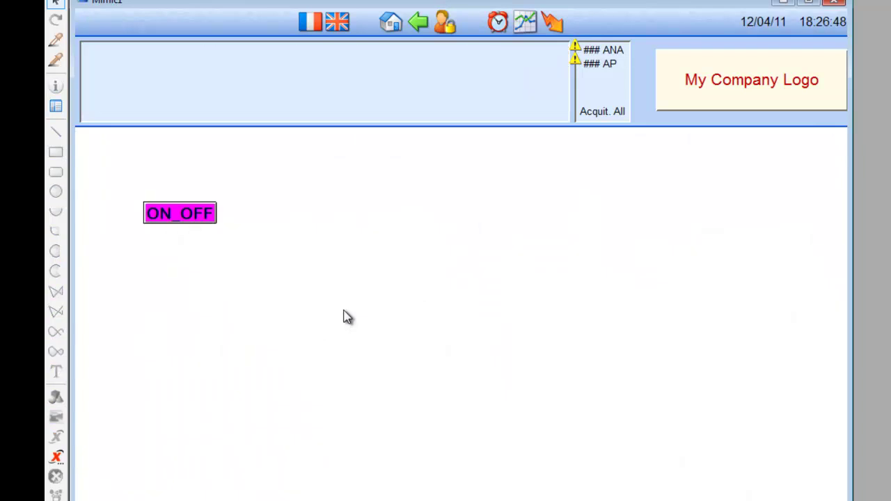
click(202, 215)
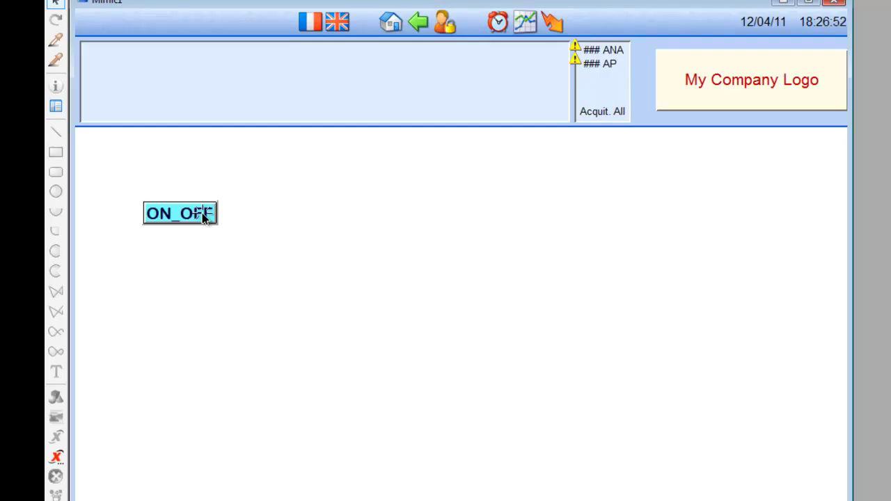
click(202, 212)
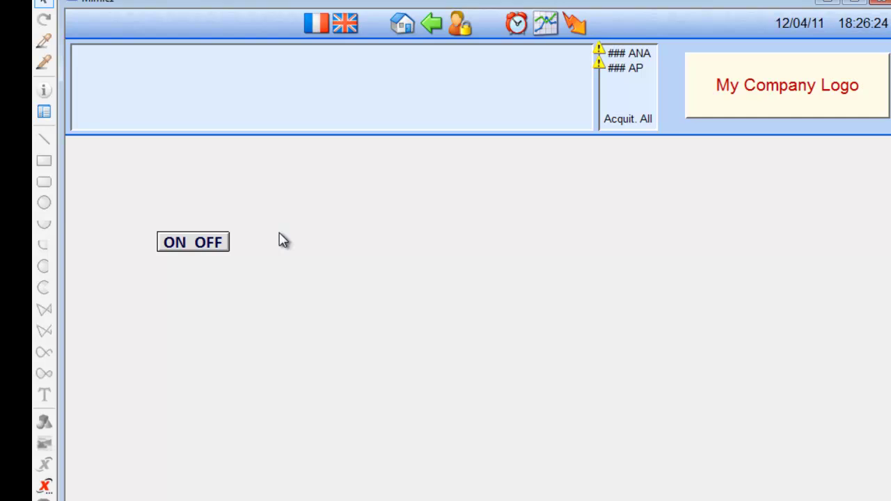
- Return to edit mode and paste a copy of the ON_OFF button right of the original
right_click(284, 240)
click(296, 375)
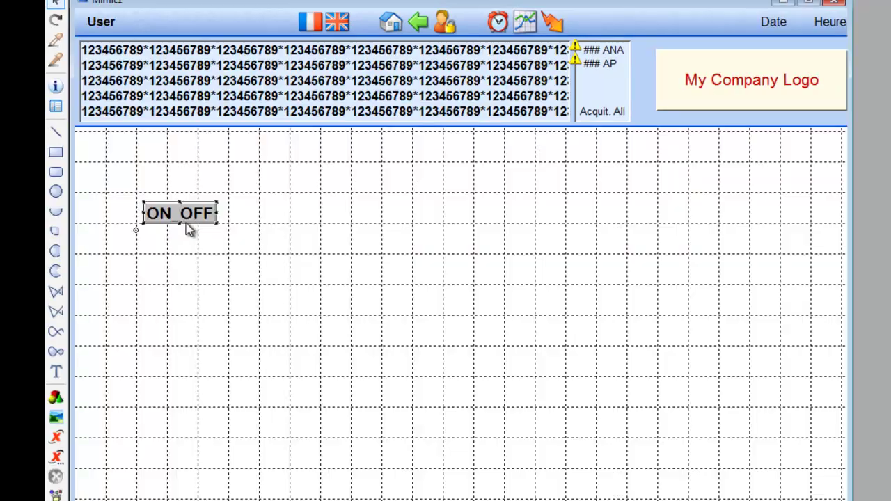
right_click(185, 232)
click(217, 238)
right_click(262, 227)
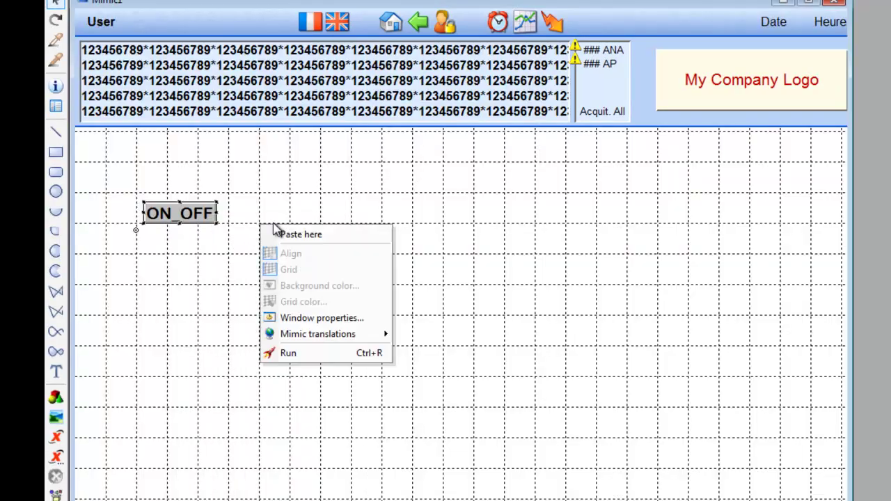
click(300, 235)
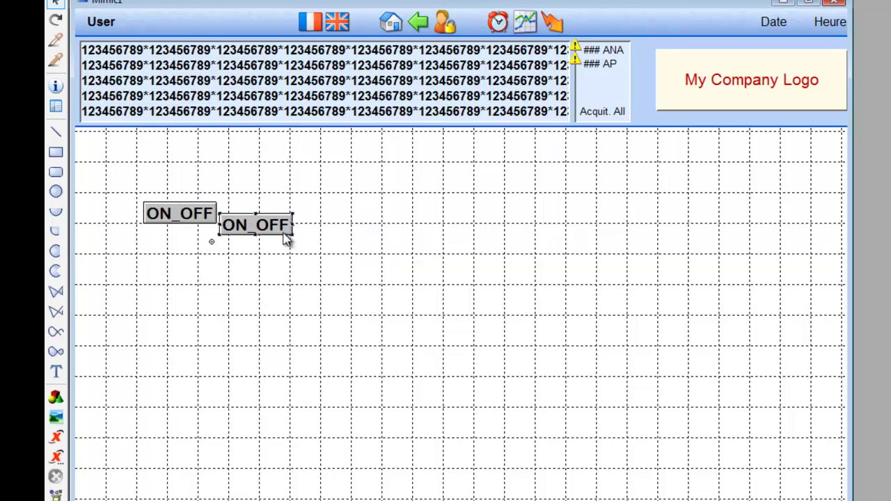
drag(290, 239, 328, 224)
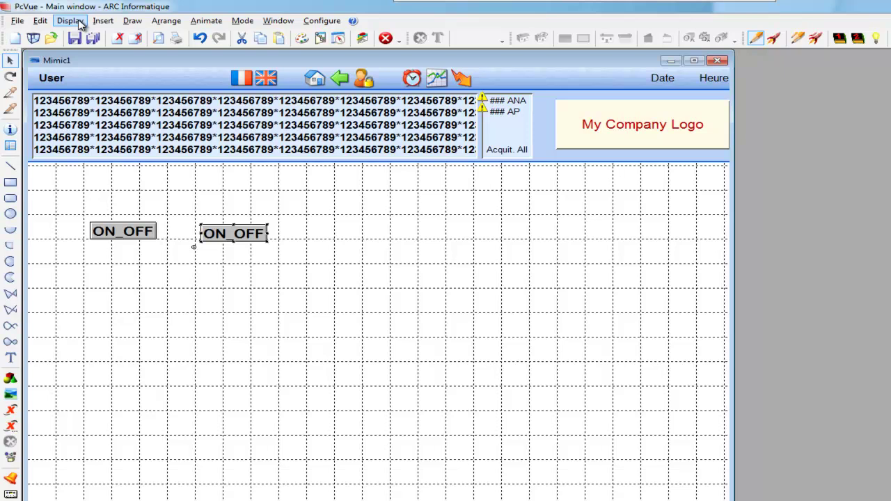
- Show the Graphic explorer and move it clear of the buttons
click(80, 25)
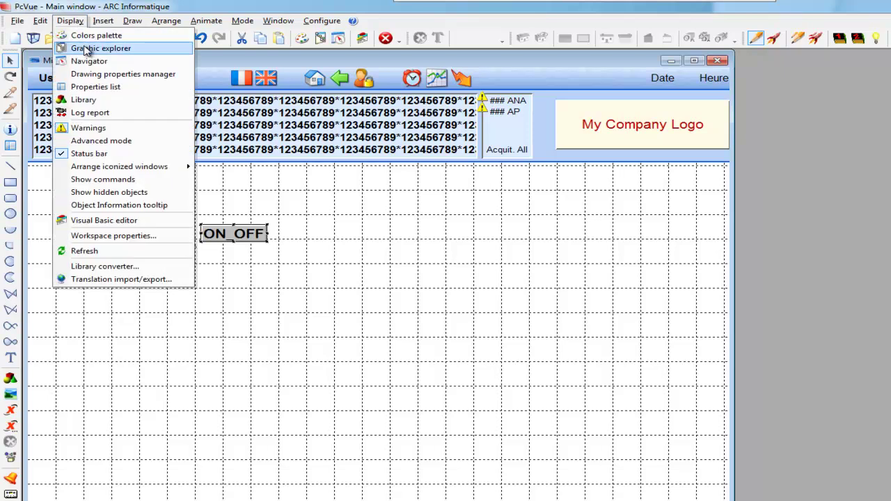
click(85, 48)
drag(89, 27, 493, 180)
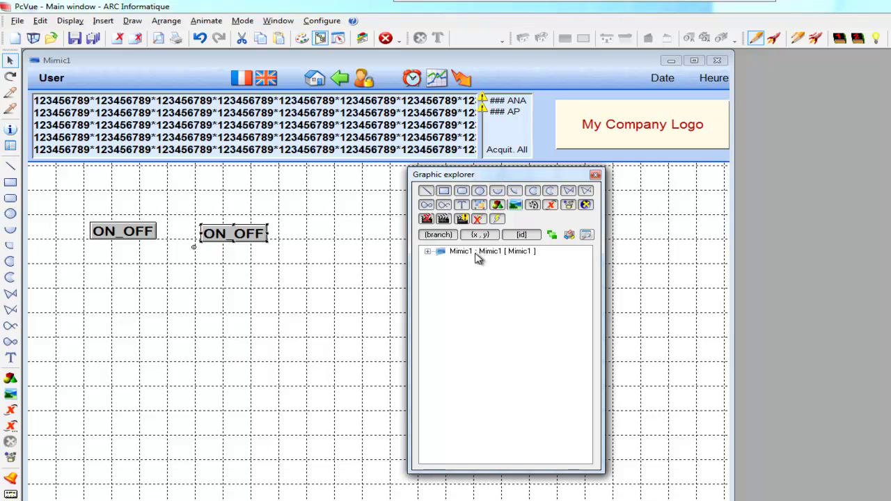
- Rename the second ON_OFF text object in Graphic explorer to Reset
click(429, 251)
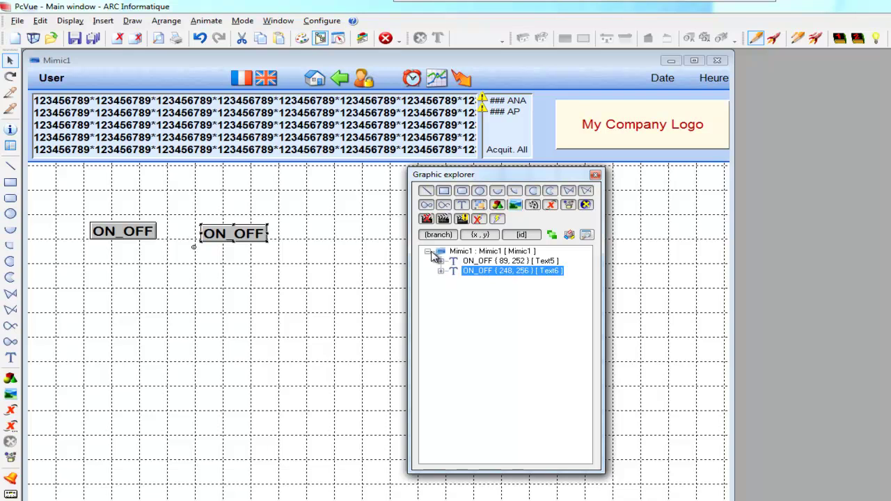
click(249, 236)
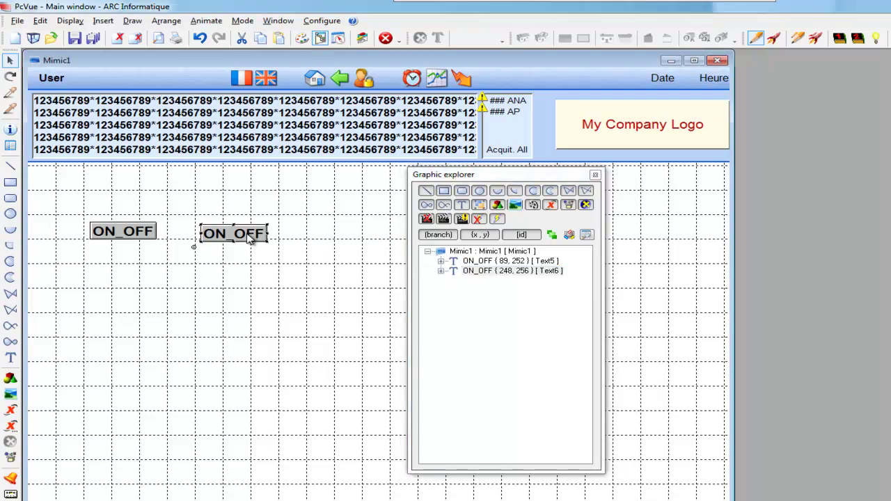
click(441, 271)
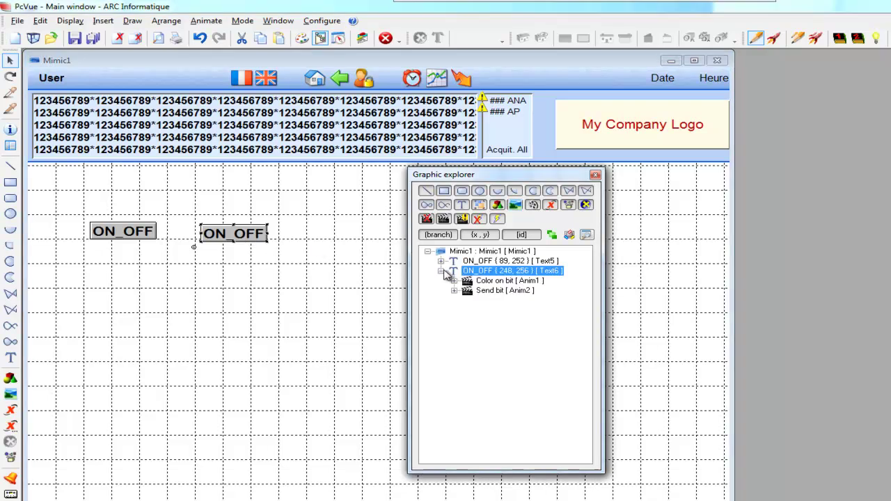
double_click(520, 271)
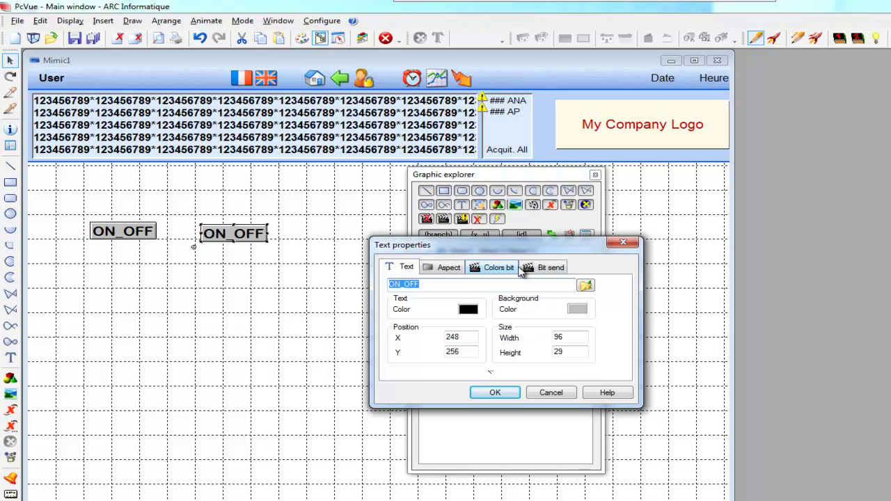
text(Reset)
click(494, 267)
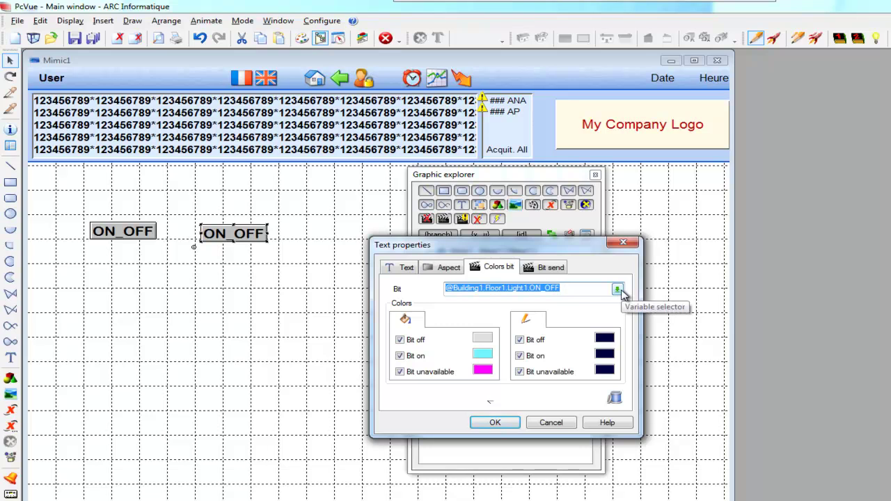
click(618, 291)
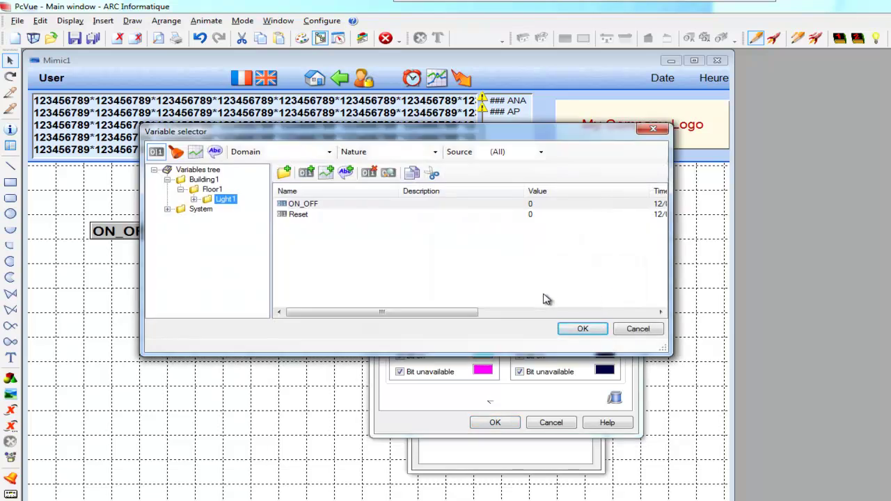
double_click(311, 214)
click(560, 270)
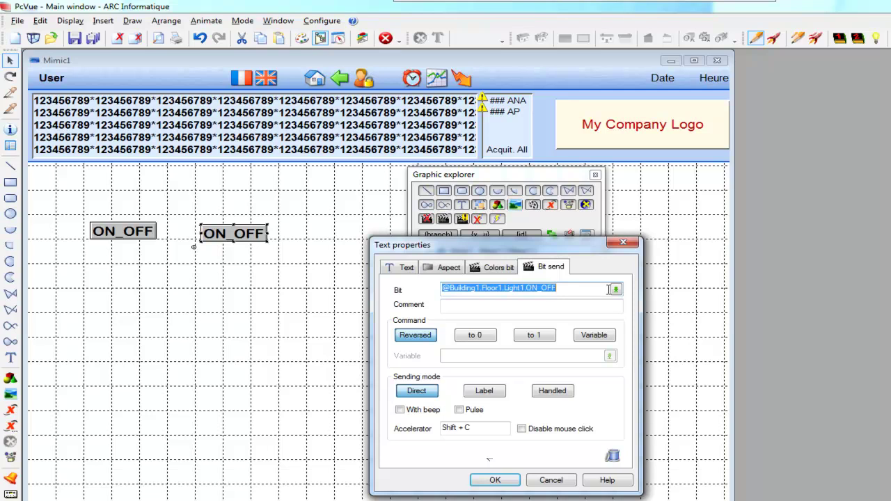
click(617, 295)
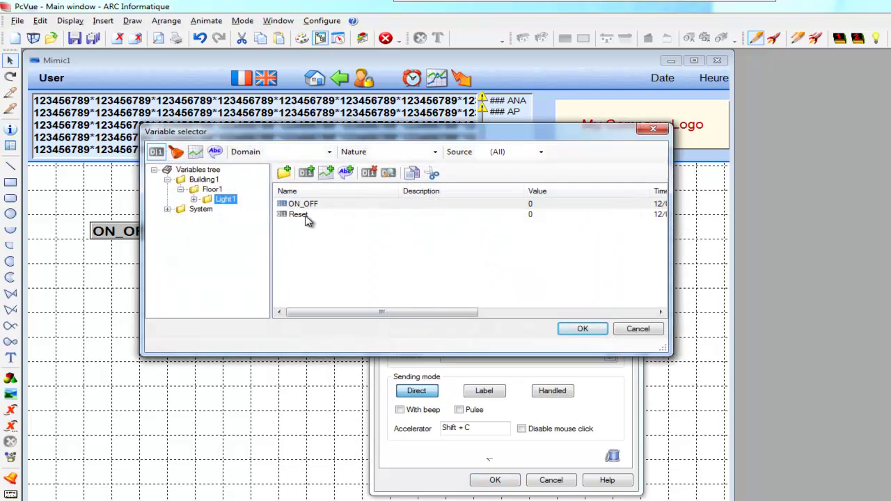
double_click(307, 216)
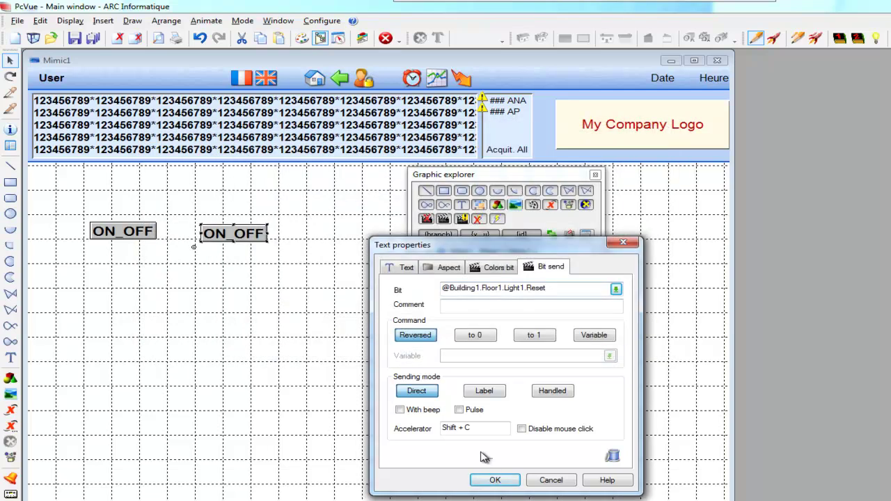
click(493, 480)
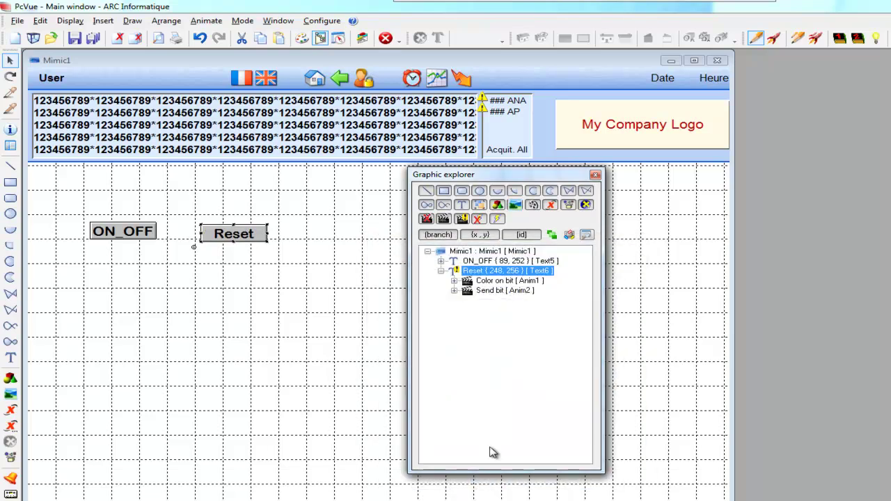
drag(496, 177, 733, 178)
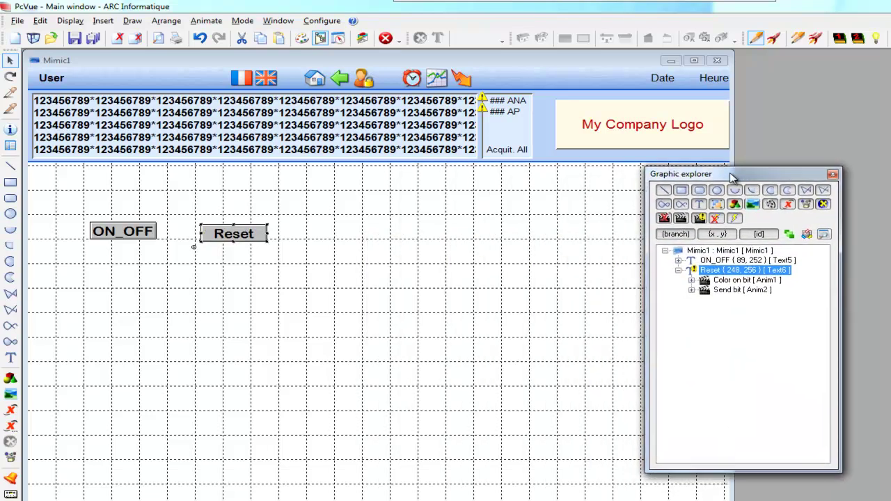
- Run Mimic1 and click the Reset button to test it
right_click(370, 226)
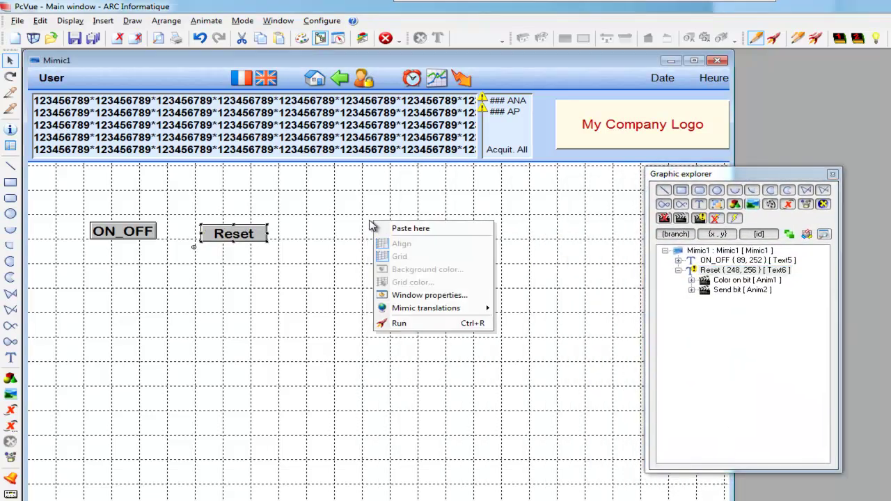
click(411, 324)
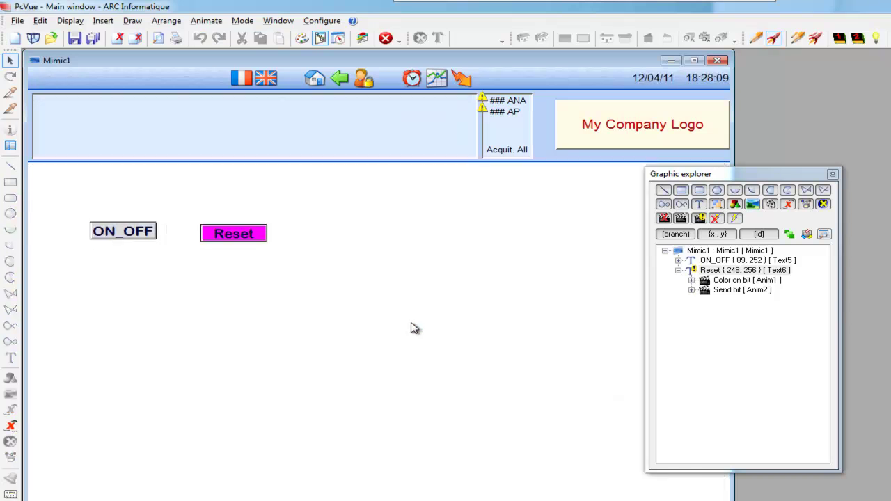
click(256, 236)
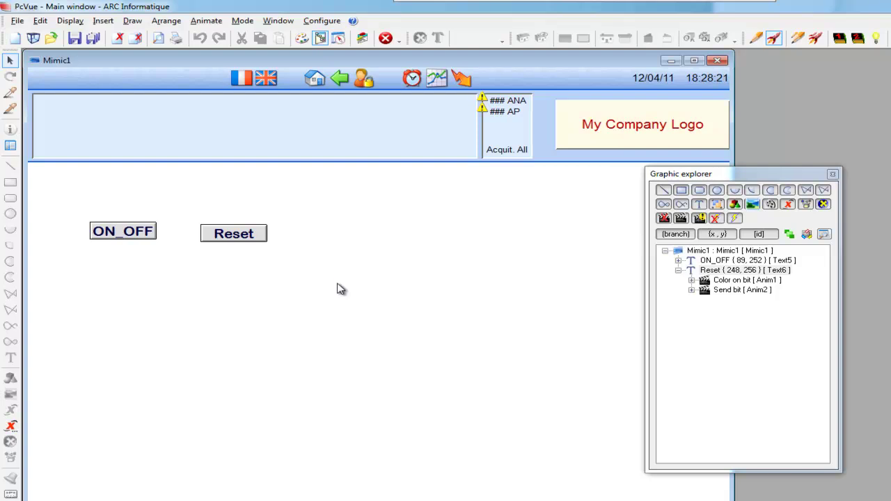
- Open a second Mimic1 window on the right and put it in Design mode
drag(680, 173, 436, 327)
right_click(353, 60)
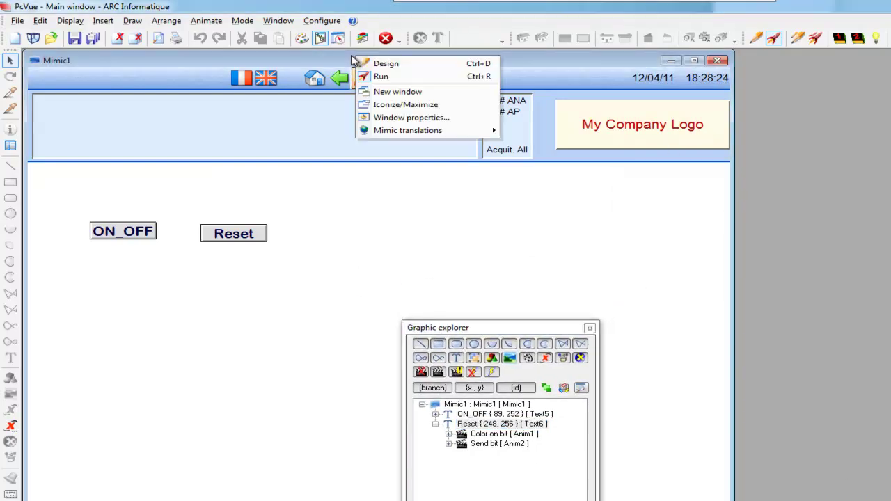
click(397, 91)
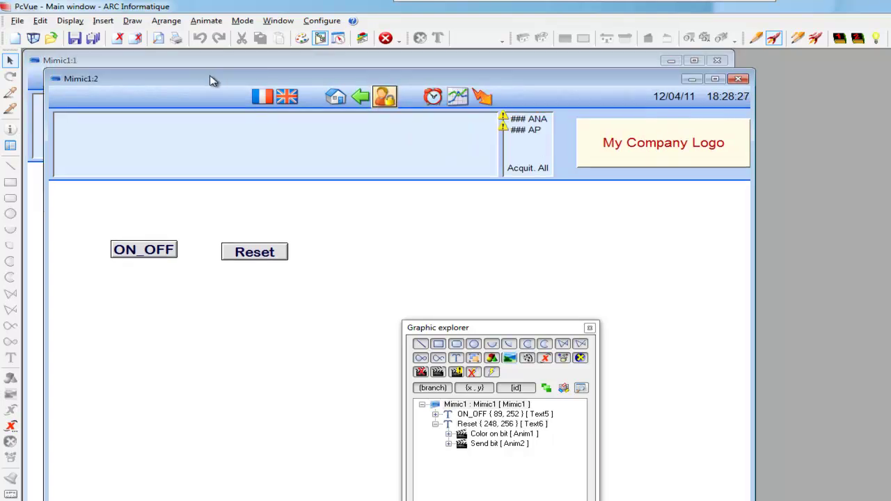
drag(212, 82, 851, 60)
right_click(757, 64)
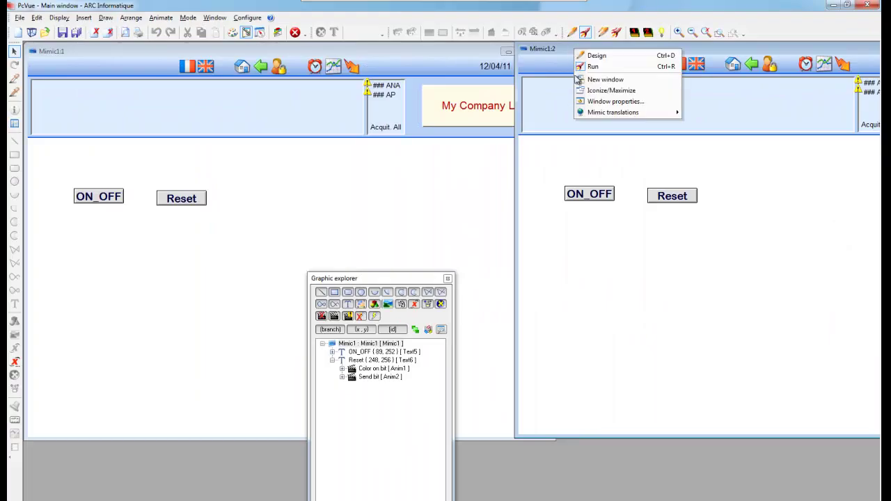
click(595, 55)
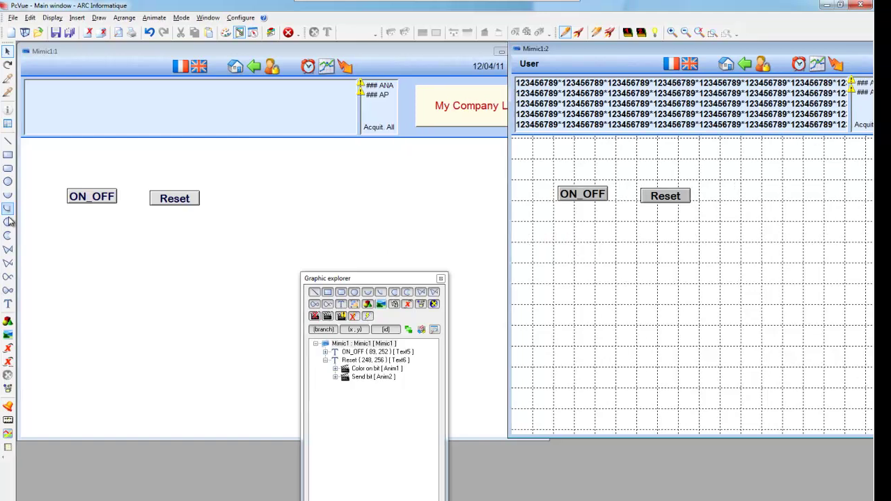
- Add an xxxxxxxxxxx placeholder text under the buttons and bring up its Animate > Text menu
click(14, 303)
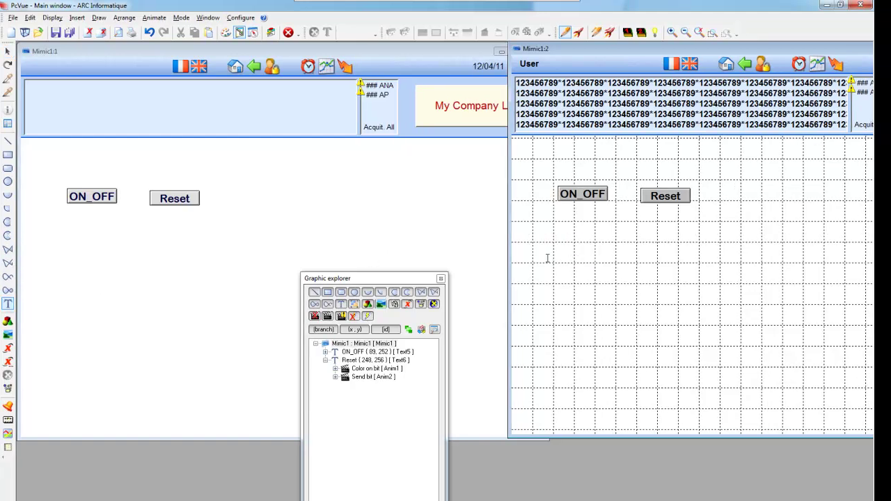
click(576, 233)
text(xxxxxxxxxxx)
key(Return)
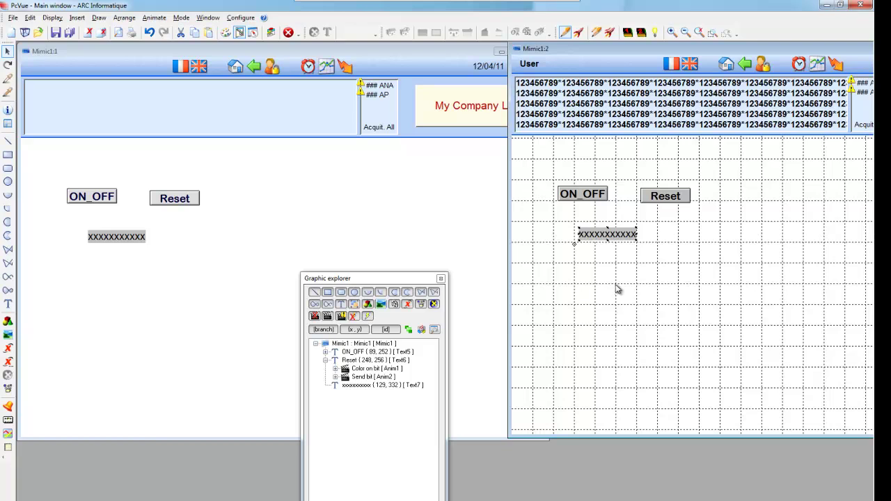
right_click(624, 237)
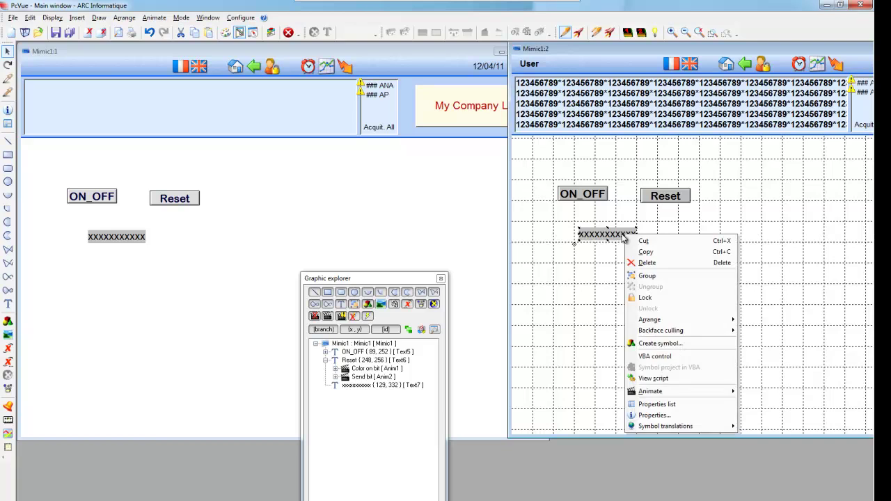
mouse_move(692, 394)
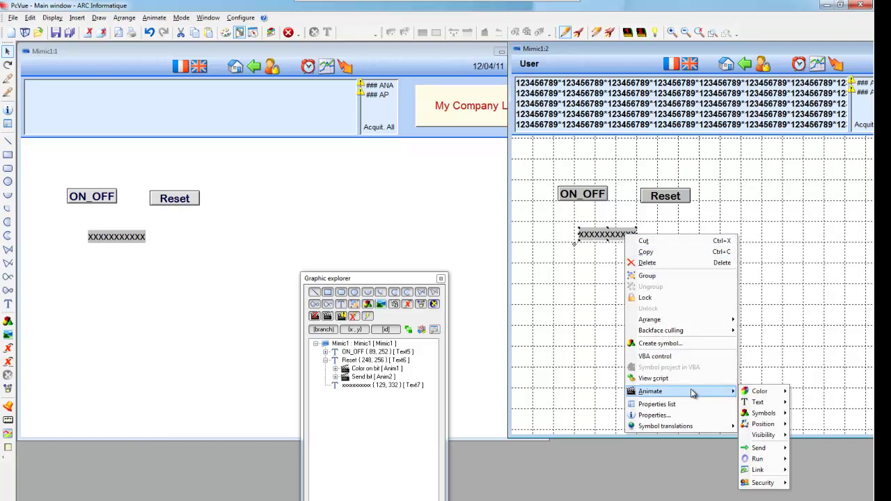
mouse_move(755, 402)
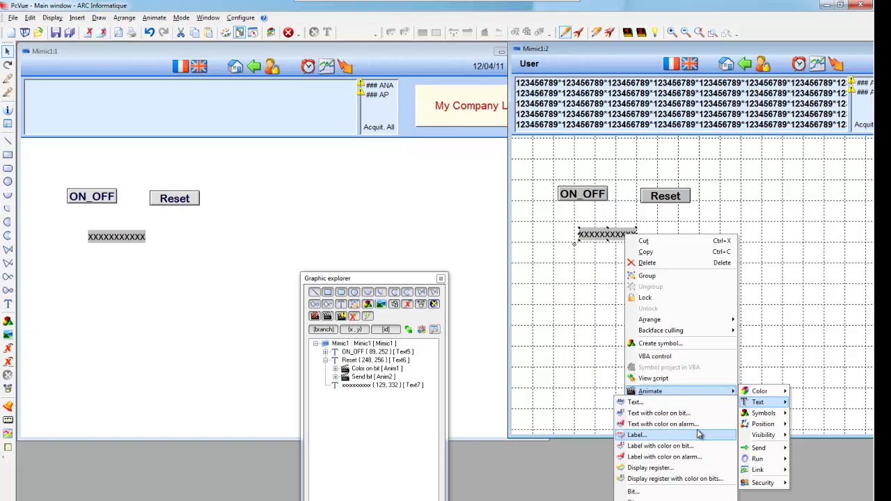
- Add a display-register animation to Text7 showing the TIME variable
click(692, 467)
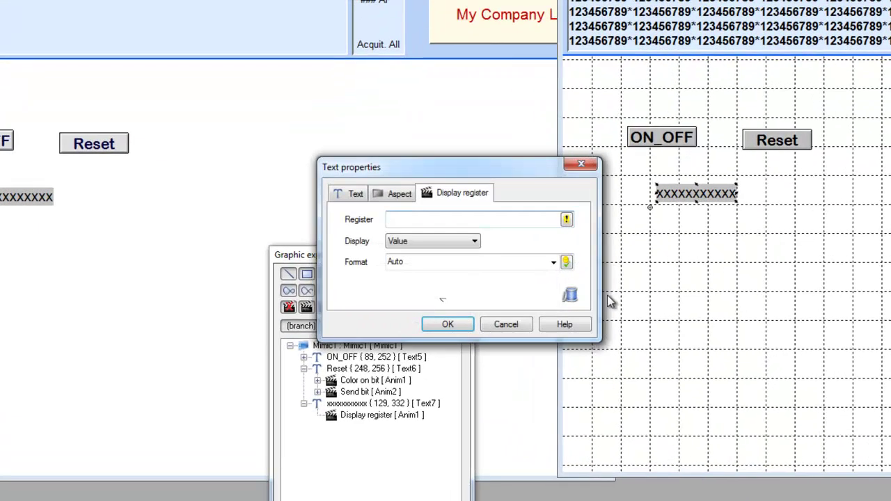
click(566, 219)
click(157, 110)
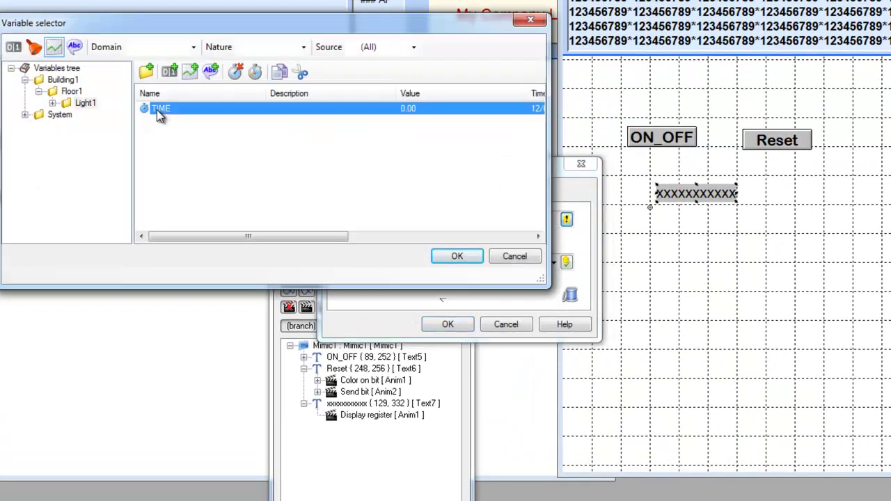
click(454, 255)
- Choose a custom display format and enter [hh]:nn:ss after checking the time format symbols
click(567, 281)
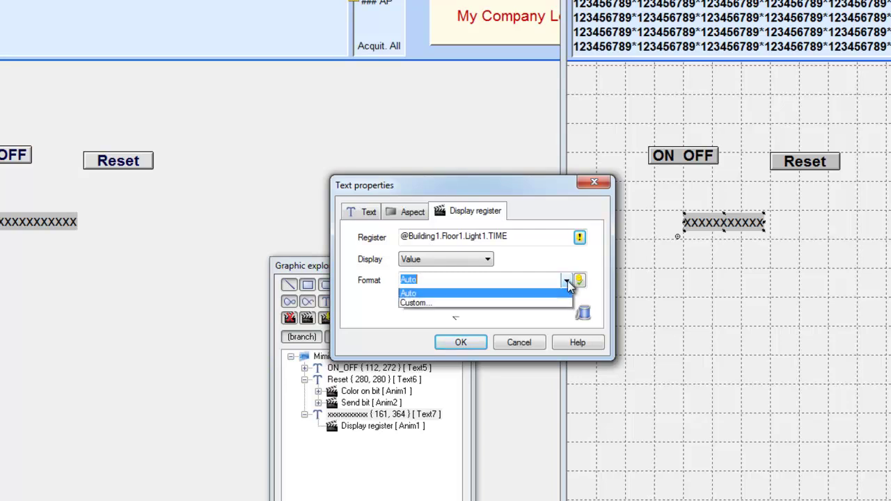
click(567, 302)
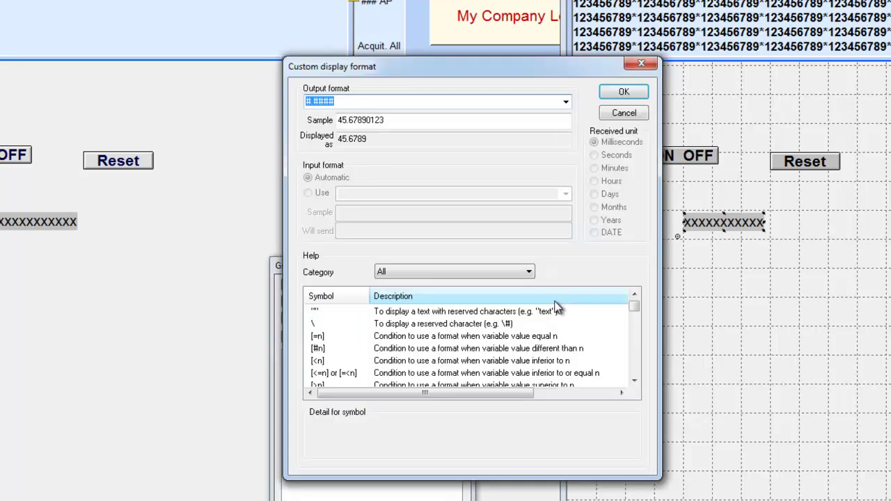
click(529, 271)
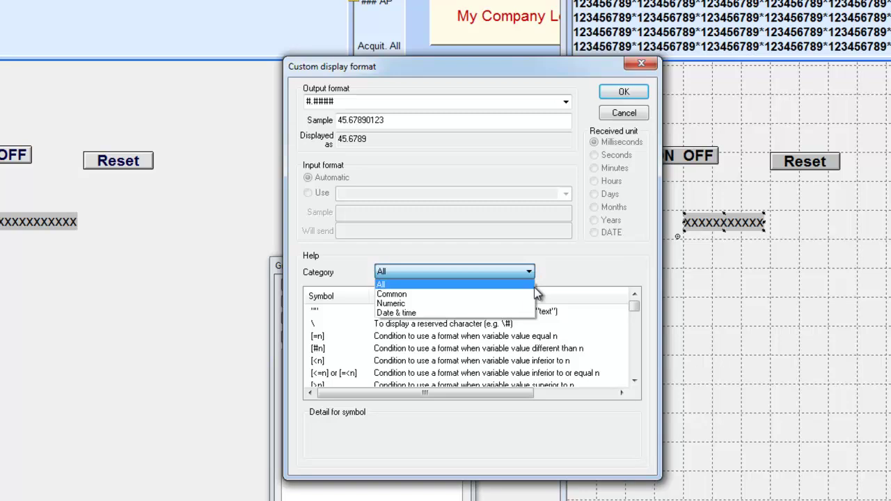
click(525, 314)
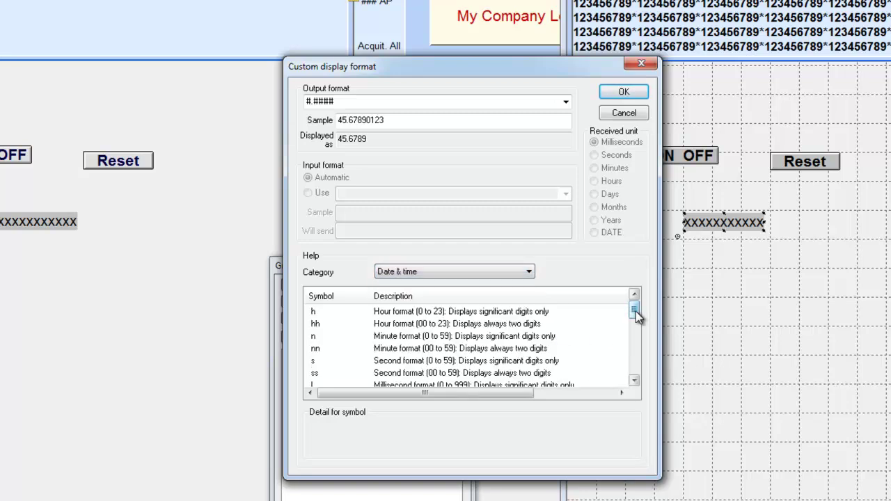
drag(636, 311, 630, 372)
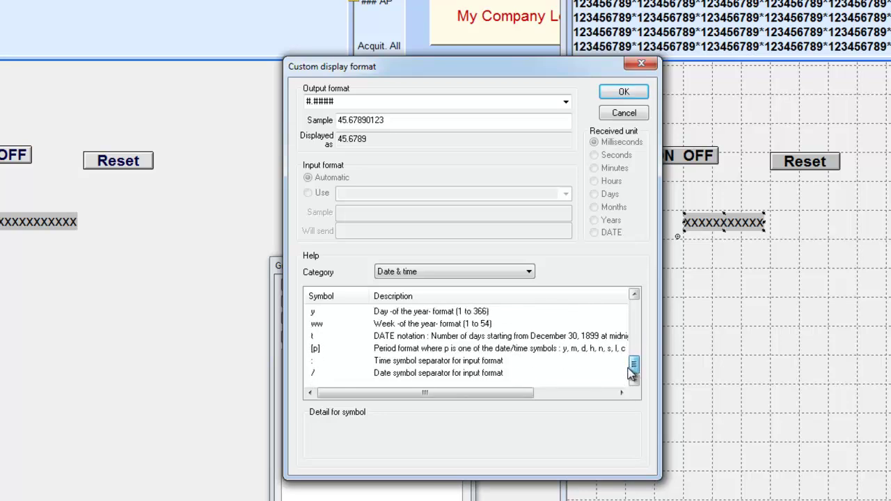
click(466, 349)
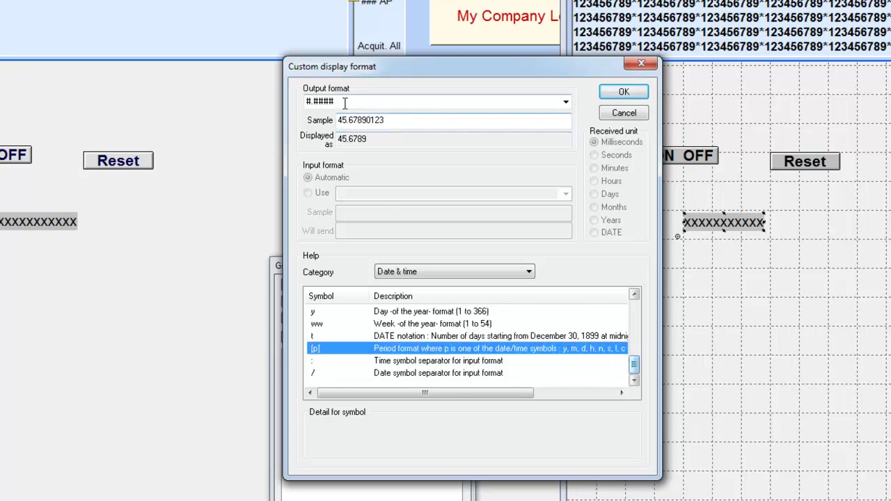
click(345, 102)
text([)
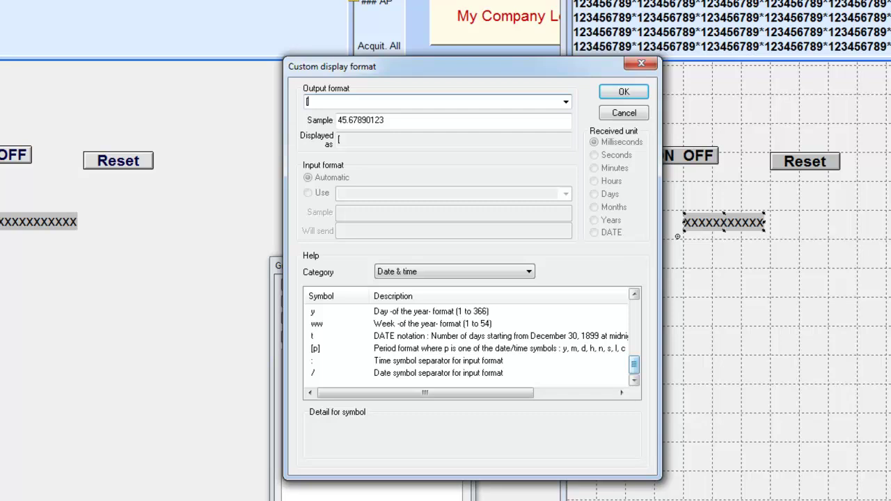
text(hh]:nn:ss)
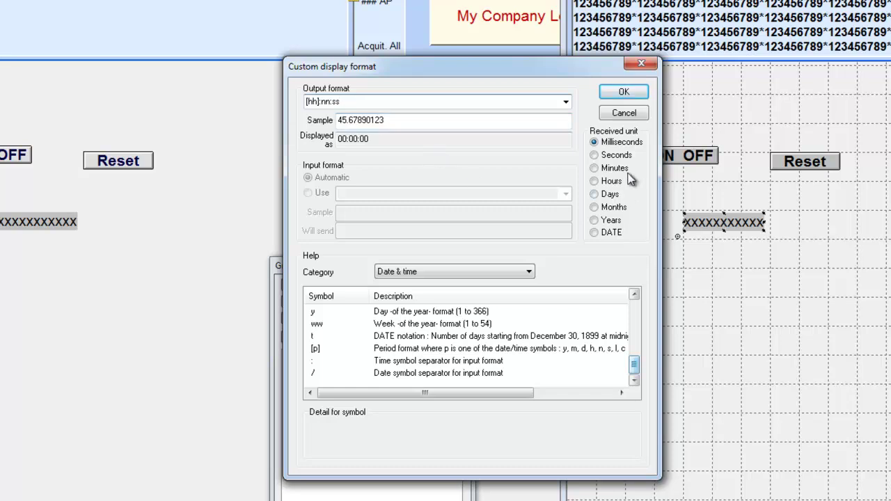
- Set the received unit to Seconds, test sample 75 as 00:01:15, and accept
click(595, 157)
click(411, 121)
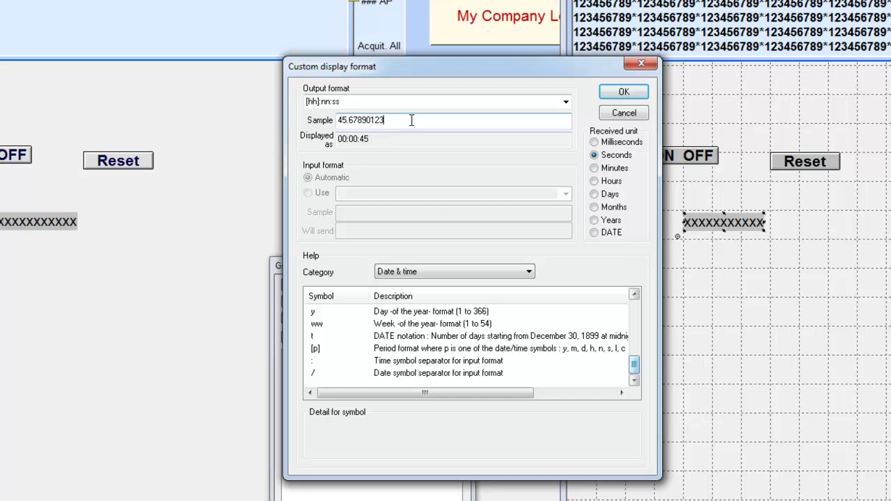
drag(382, 120, 318, 120)
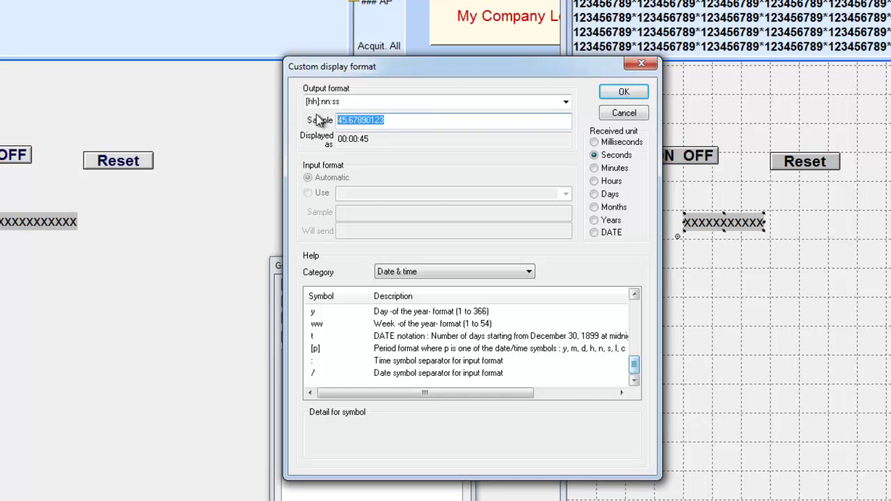
text(75)
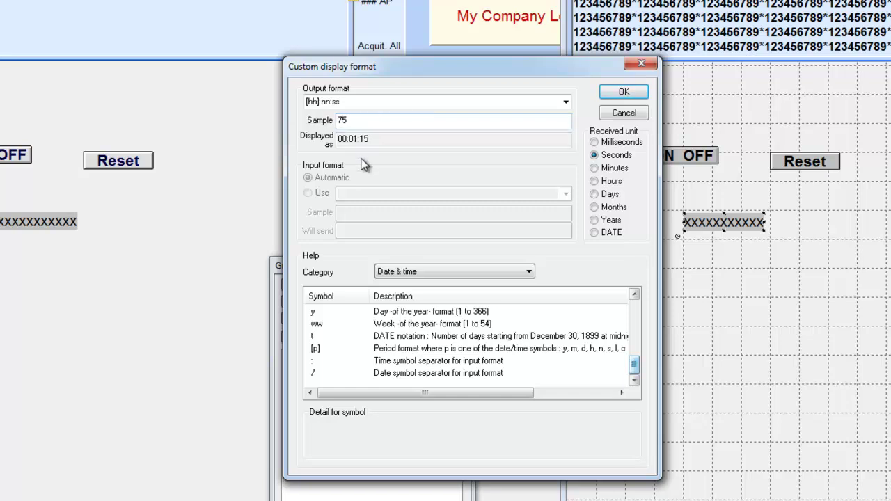
click(624, 91)
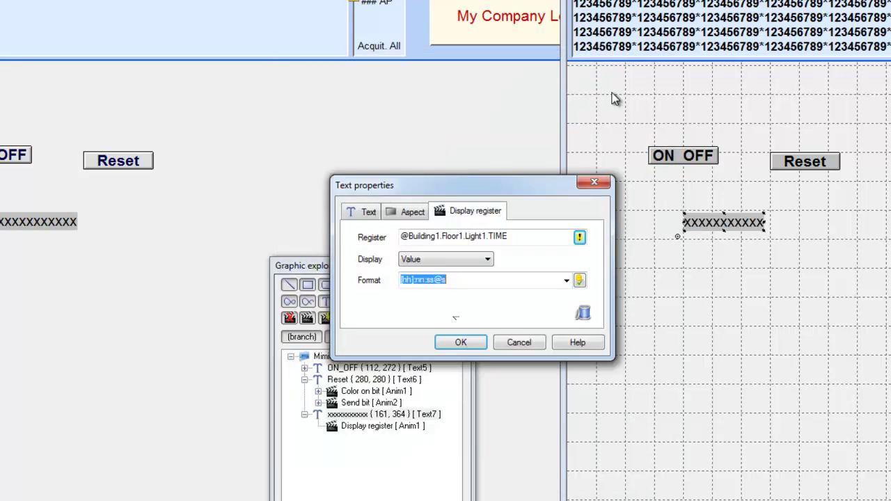
- Apply the format, toggle ON_OFF so the timer counts to 00:00:03, then Reset it to 00:00:00
click(464, 342)
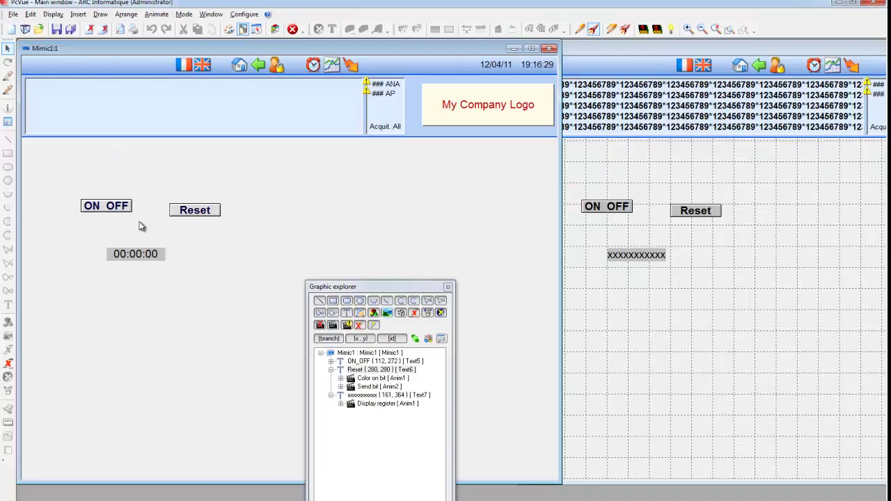
click(106, 206)
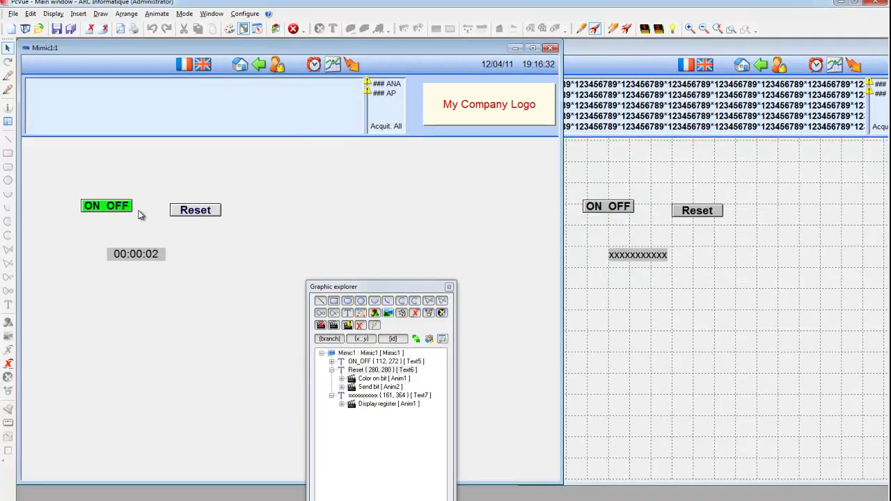
click(127, 209)
click(203, 212)
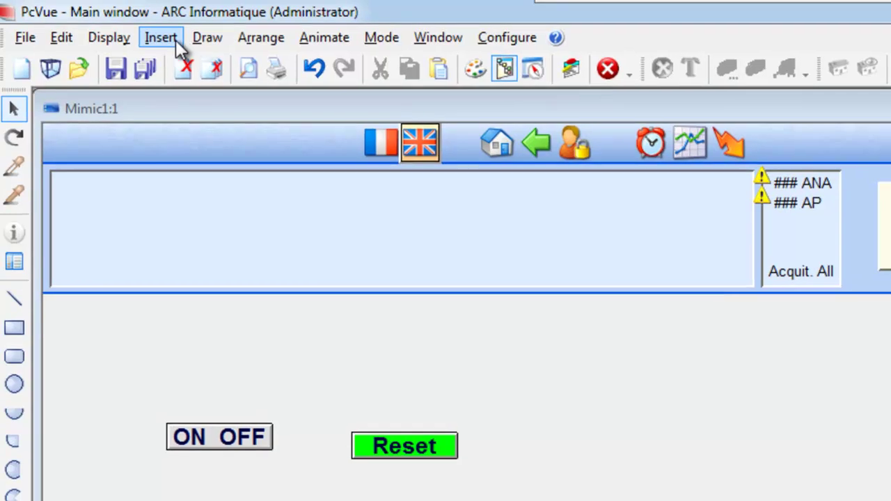
- Insert ELECTRICITY_LIGHT_02.bmp from the LIGHTS library and place it right of the timer text
click(82, 14)
click(186, 85)
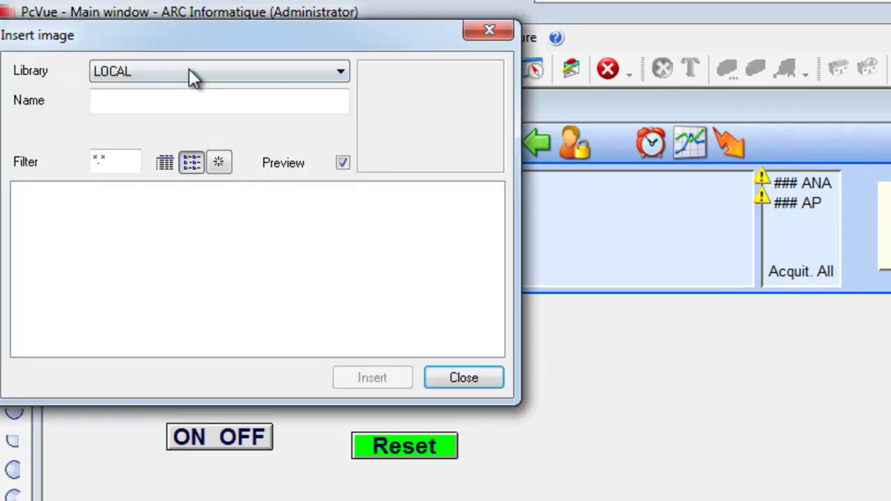
click(188, 76)
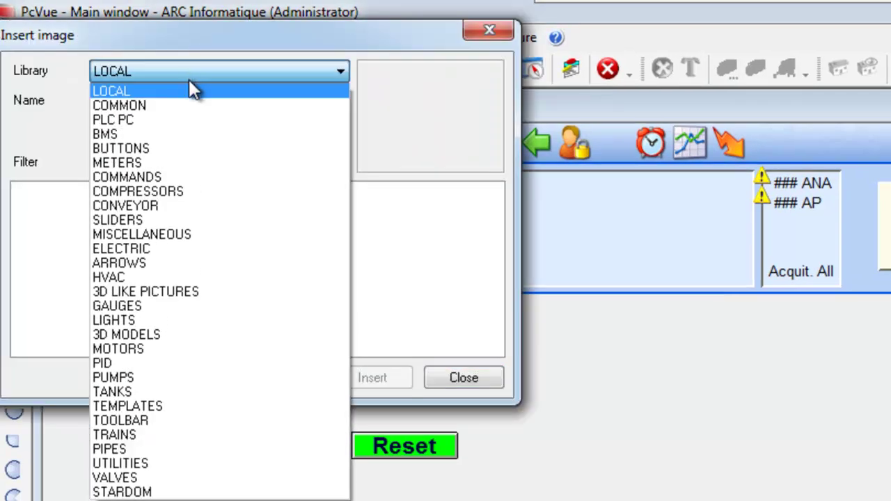
click(155, 320)
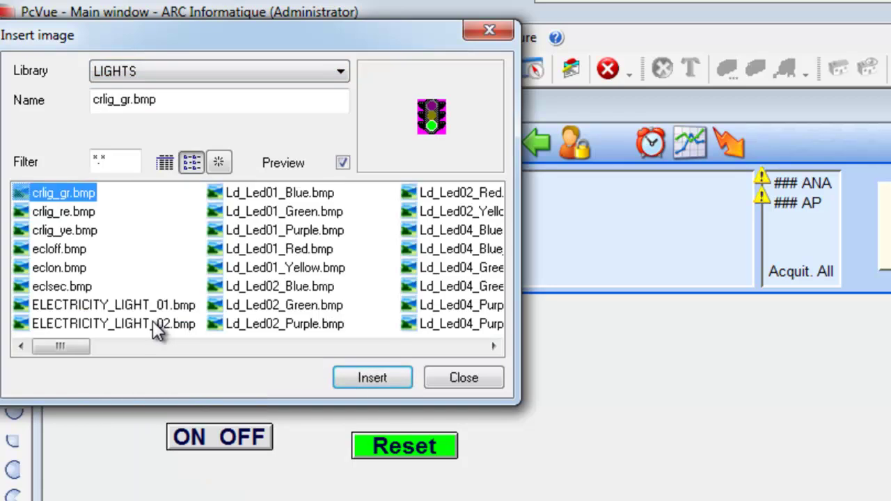
click(155, 325)
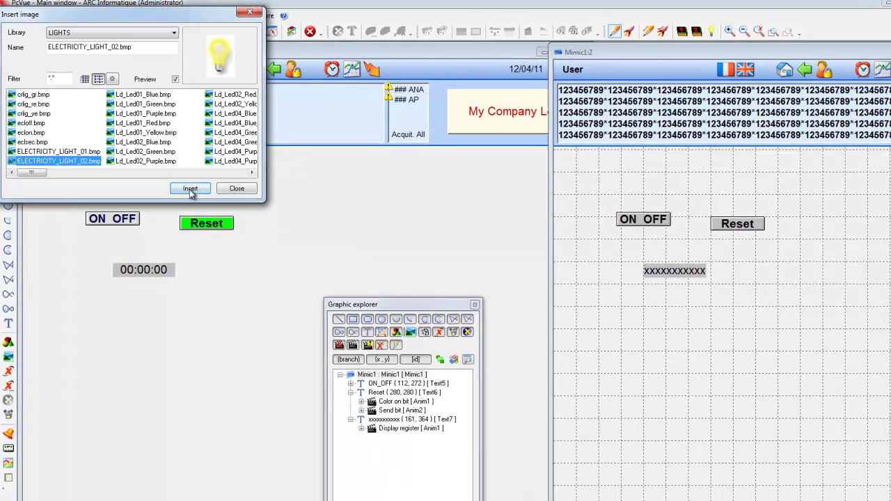
click(372, 377)
drag(545, 79, 718, 260)
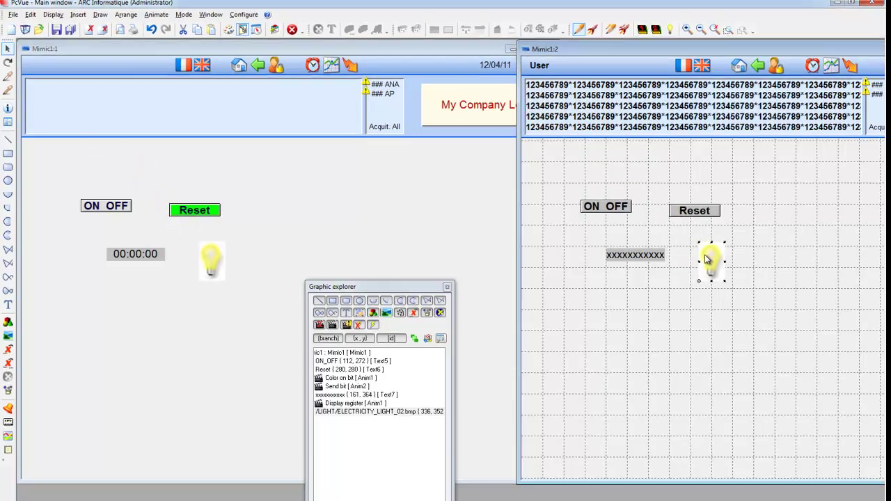
right_click(700, 259)
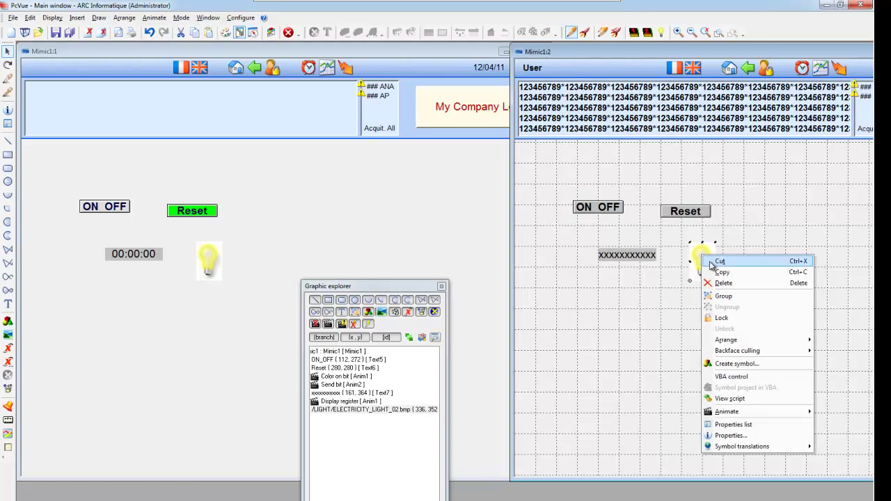
mouse_move(743, 417)
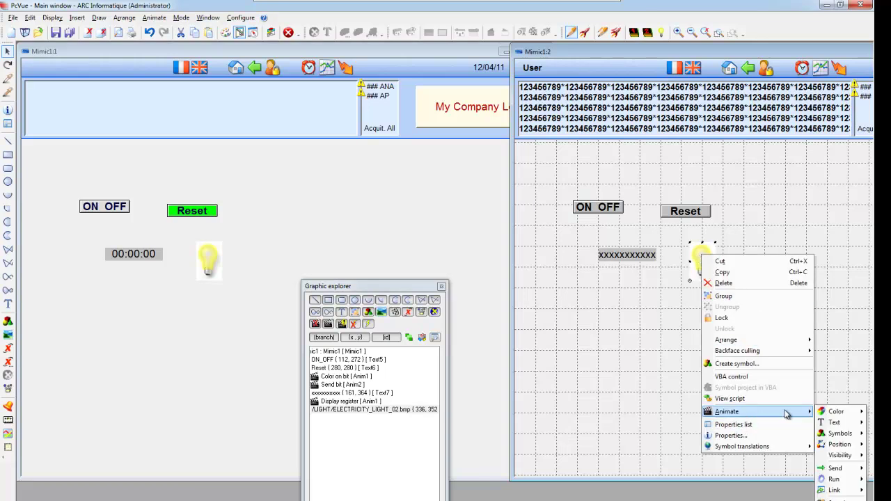
mouse_move(838, 455)
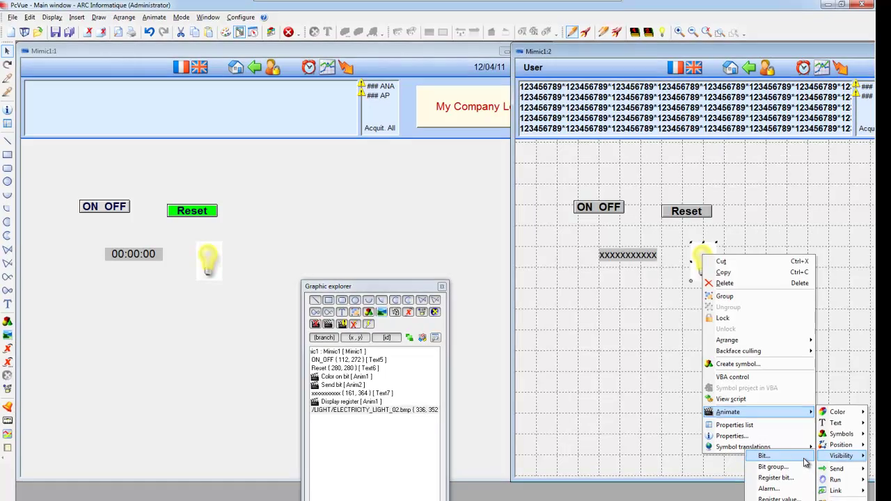
click(801, 456)
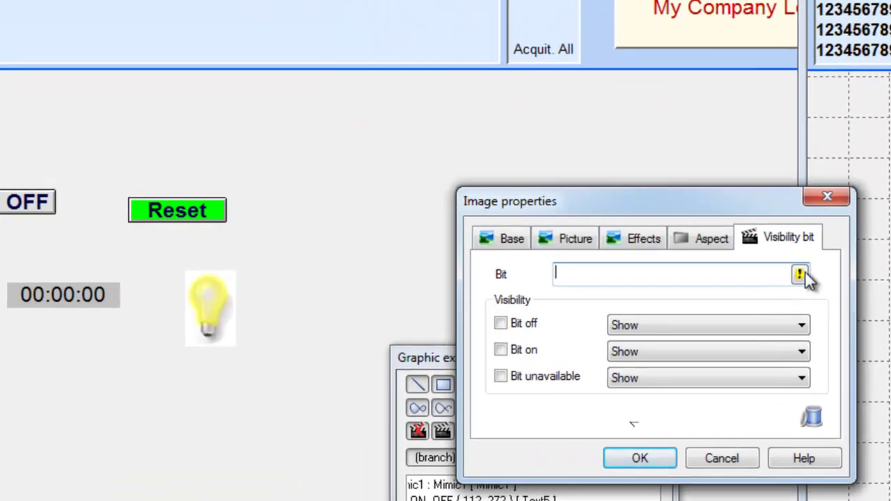
click(799, 274)
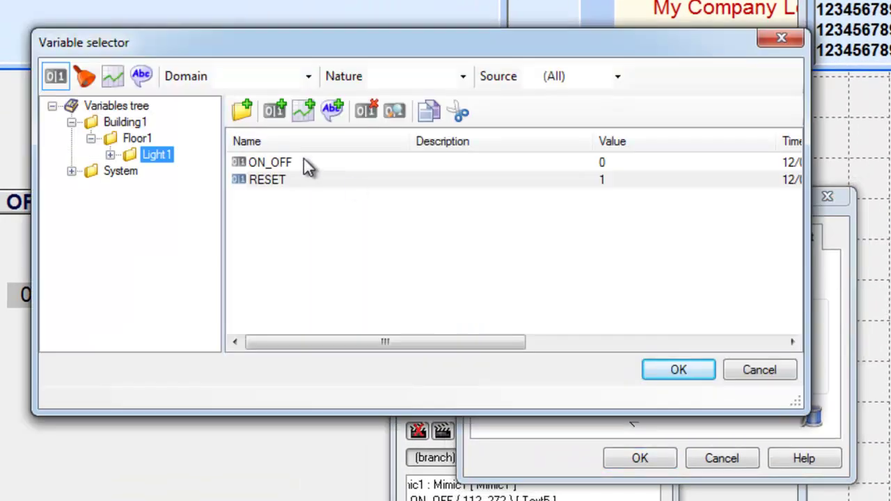
click(299, 166)
click(664, 371)
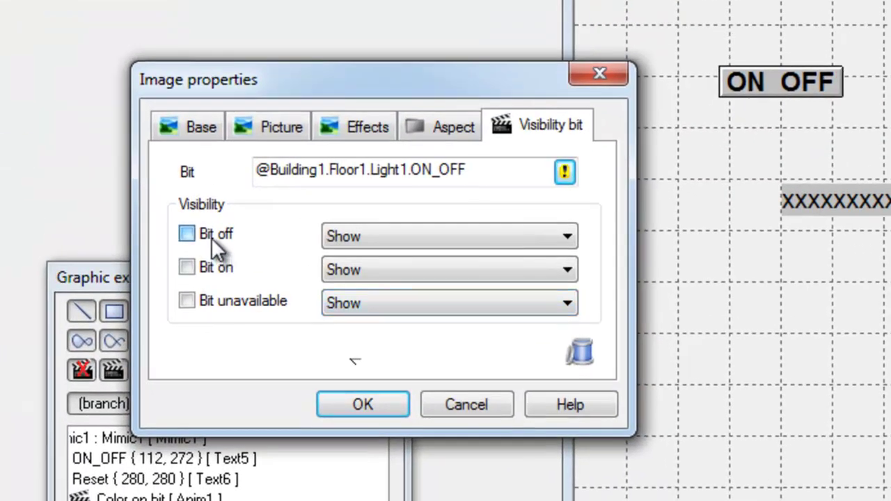
- Set the bulb to Hide when the bit is off and Show when it is on
click(210, 237)
click(571, 235)
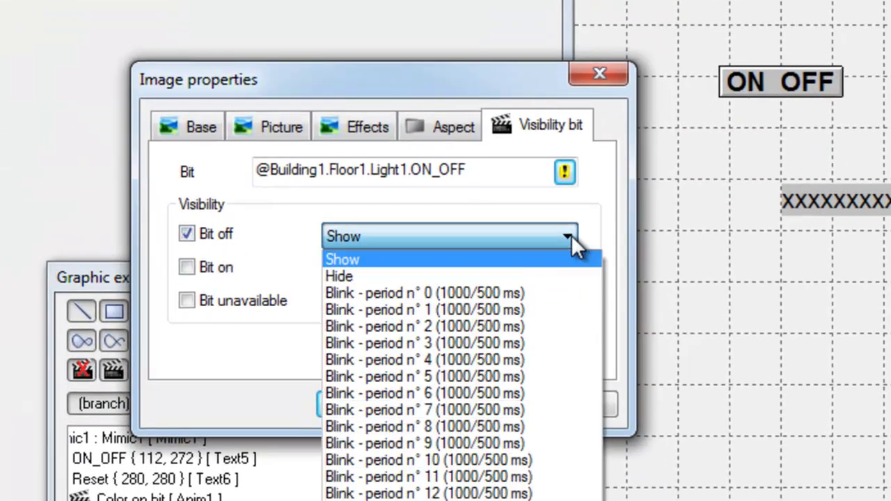
click(554, 273)
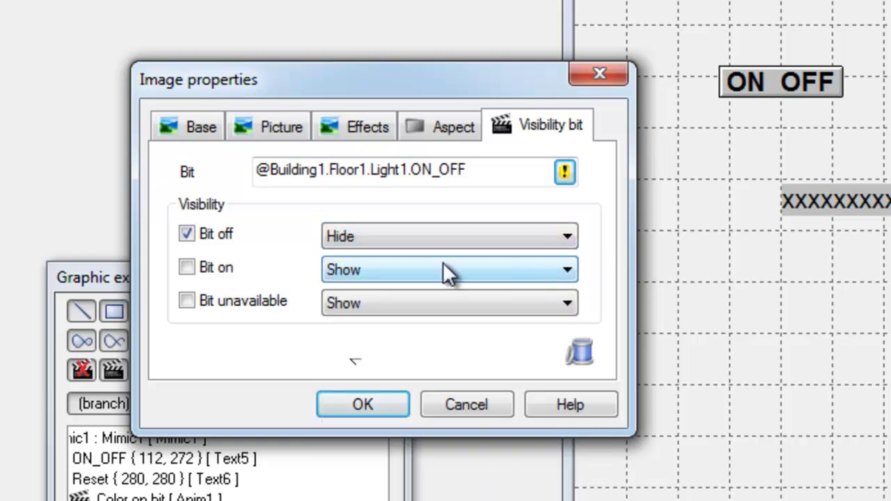
click(186, 268)
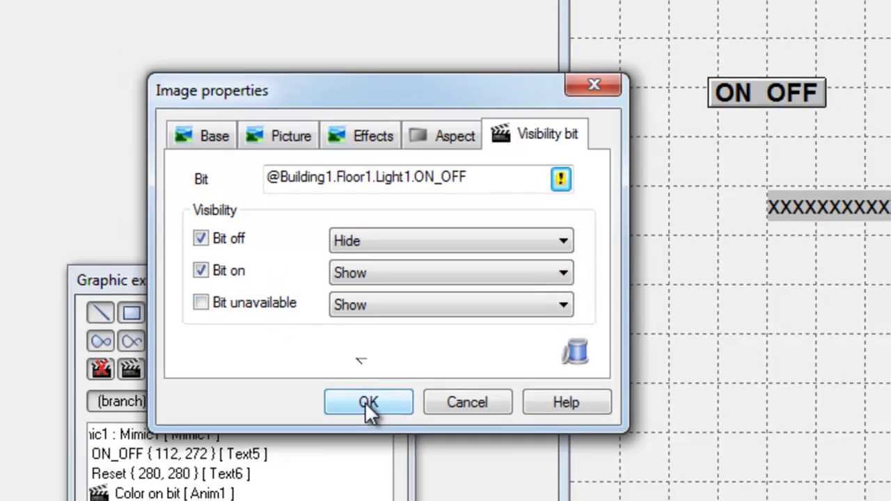
click(366, 403)
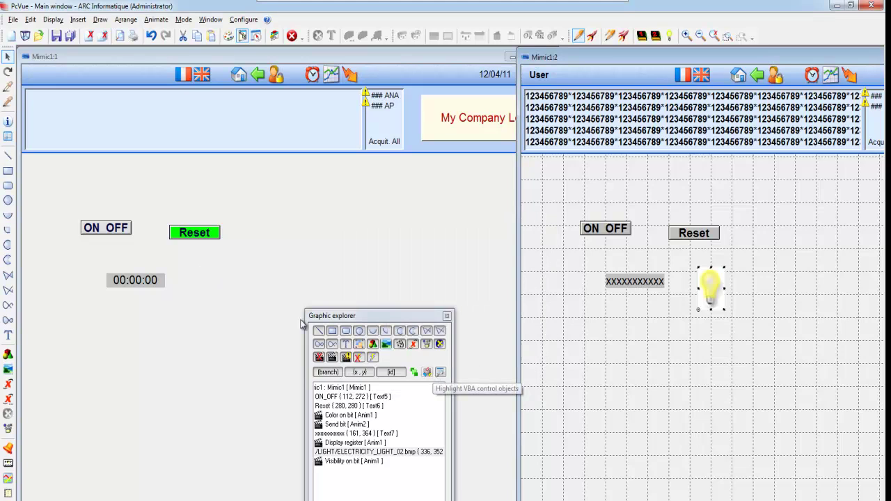
- Run Mimic1 and toggle ON_OFF on then off, showing the bulb until the timer reads 00:00:02
click(125, 230)
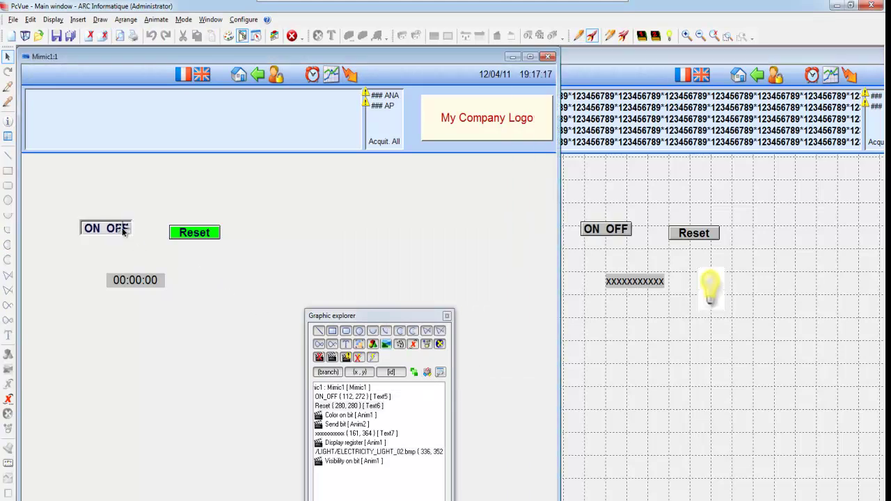
click(124, 231)
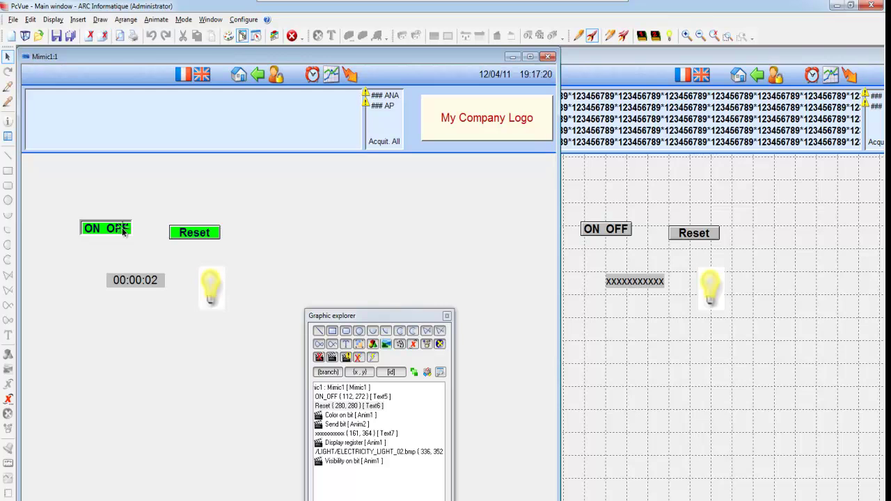
click(124, 230)
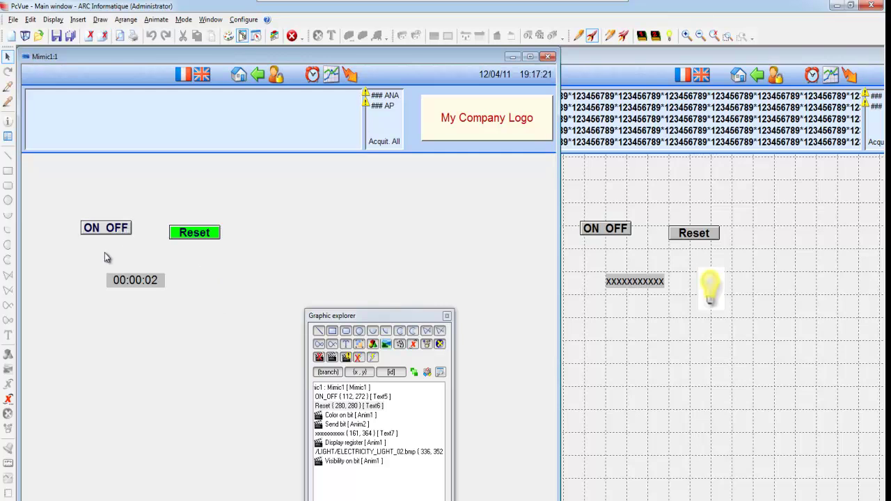